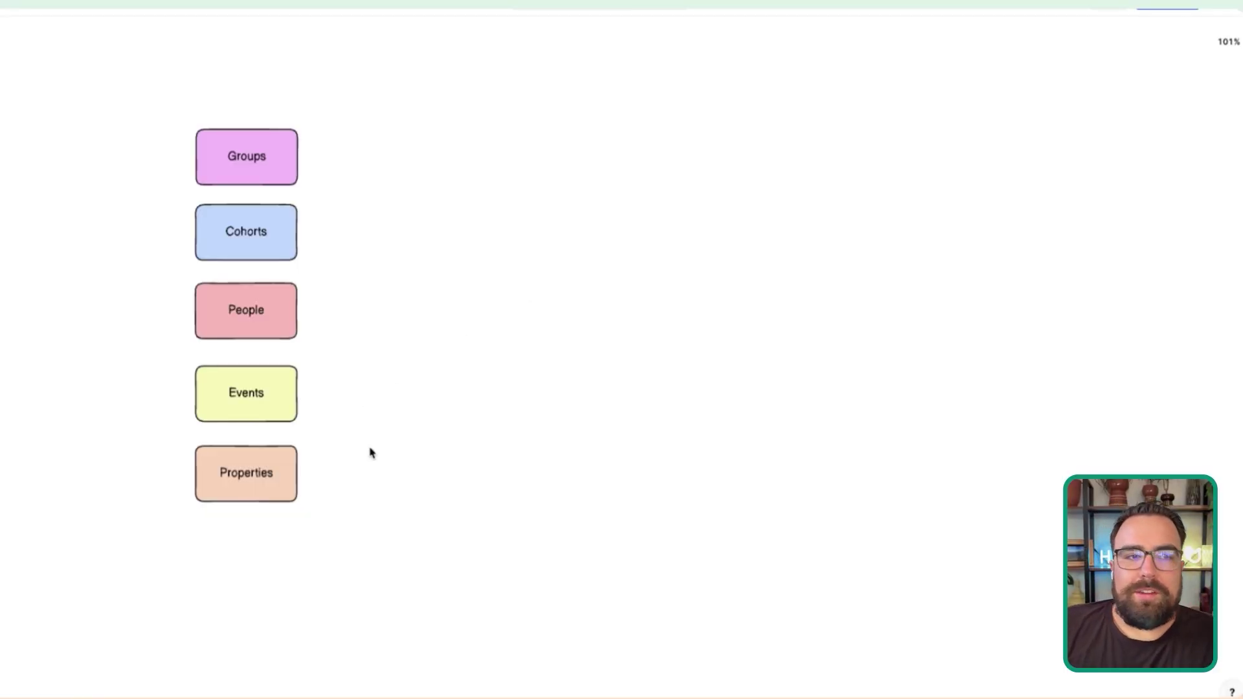
# Step: Pan around the Excalidraw whiteboard canvas
pyautogui.hscroll(5, 384, 457)
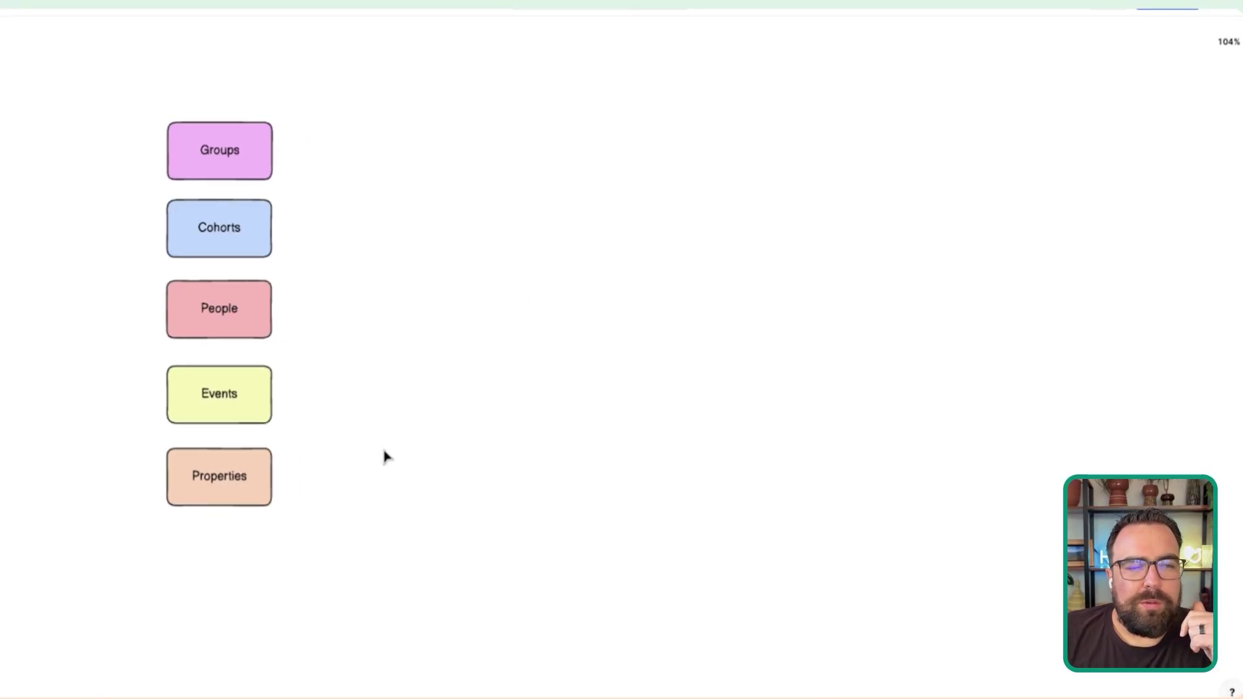
pyautogui.scroll(2, 384, 457)
pyautogui.hscroll(-5, 384, 457)
pyautogui.hscroll(-5, 385, 458)
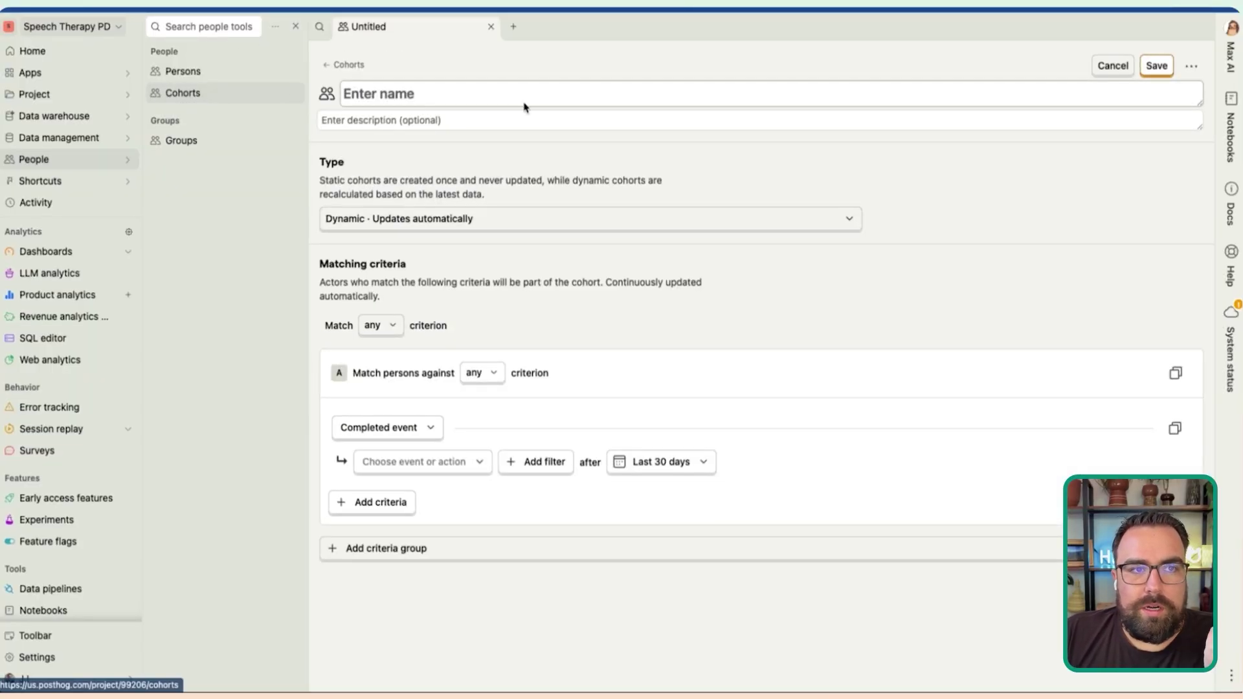
# Step: Name the new cohort 'Test - Quiz Completions'
pyautogui.click(461, 105)
pyautogui.write('T')
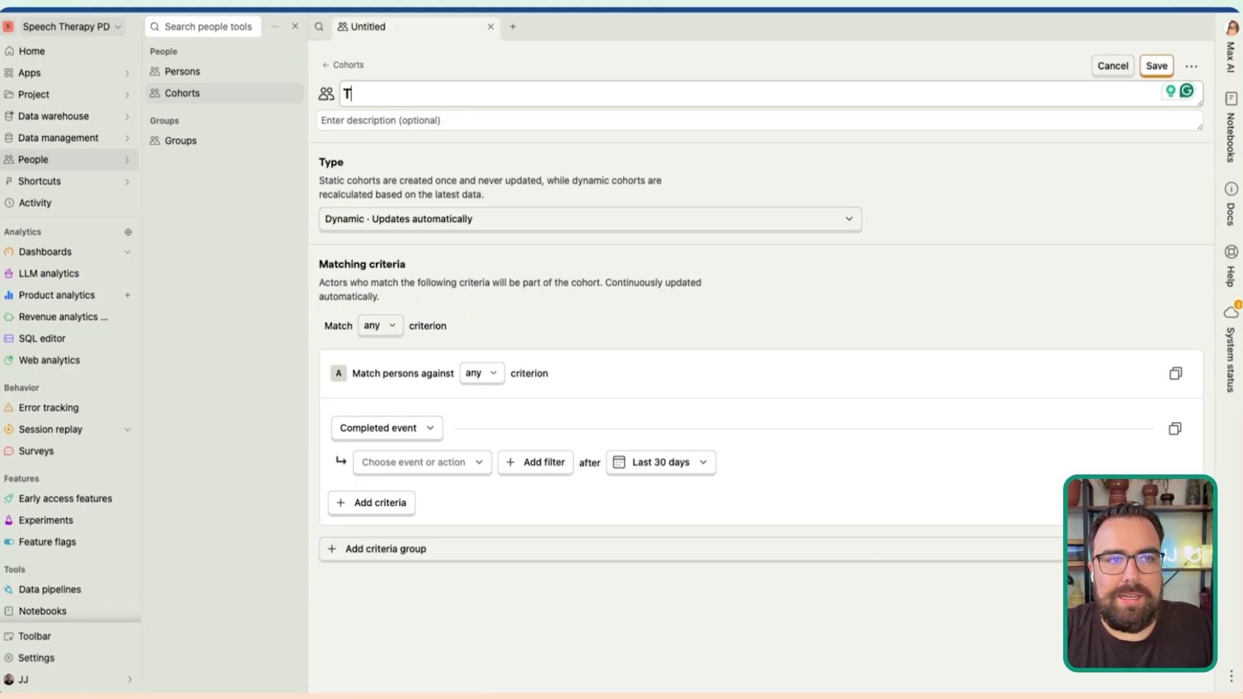
pyautogui.write('est -')
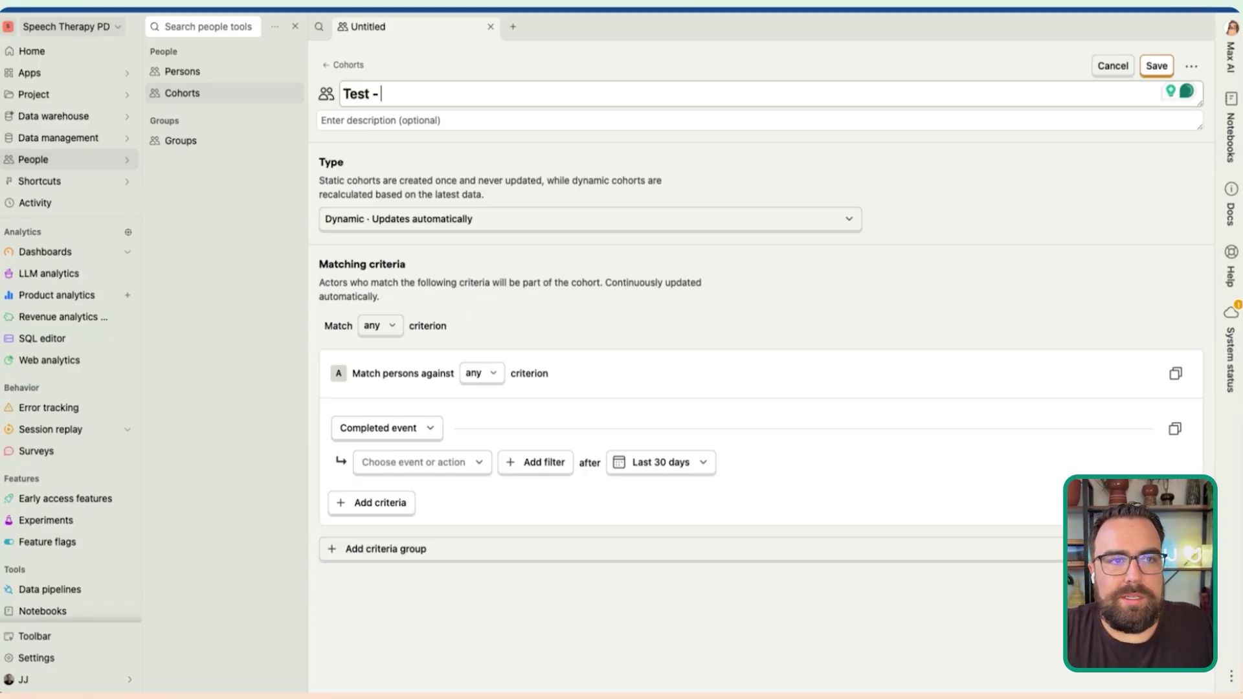
pyautogui.write(' Quic')
pyautogui.write(' Completions')
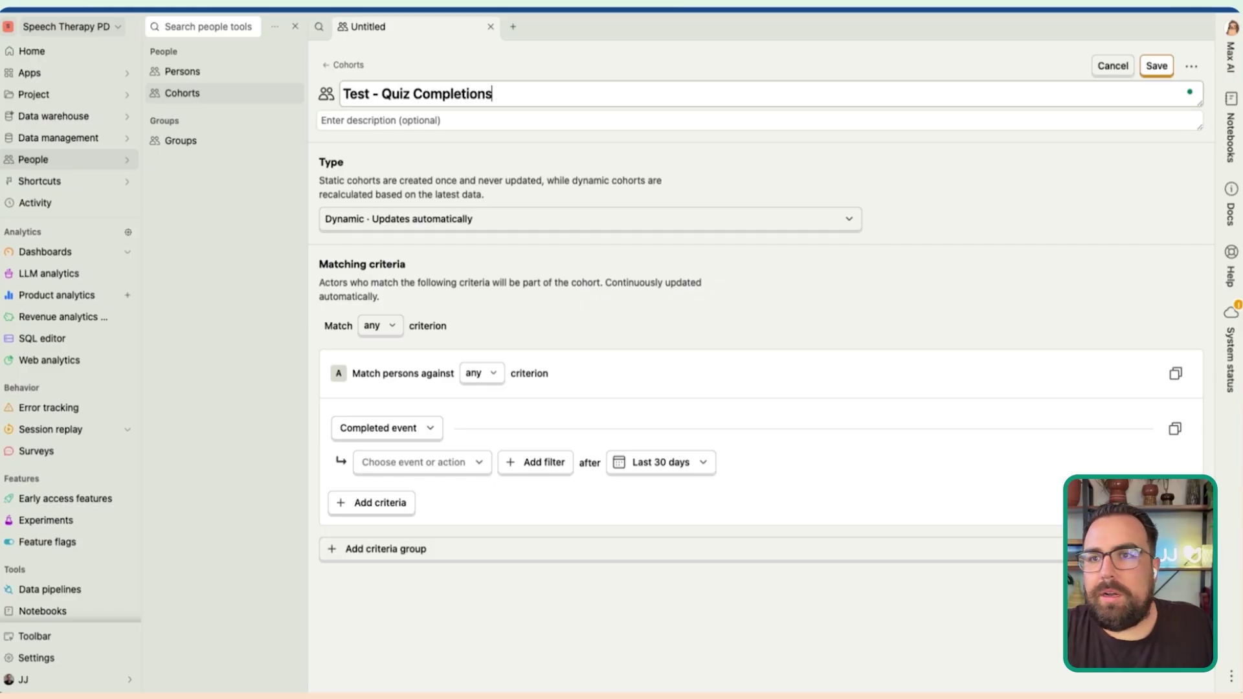
pyautogui.click(593, 67)
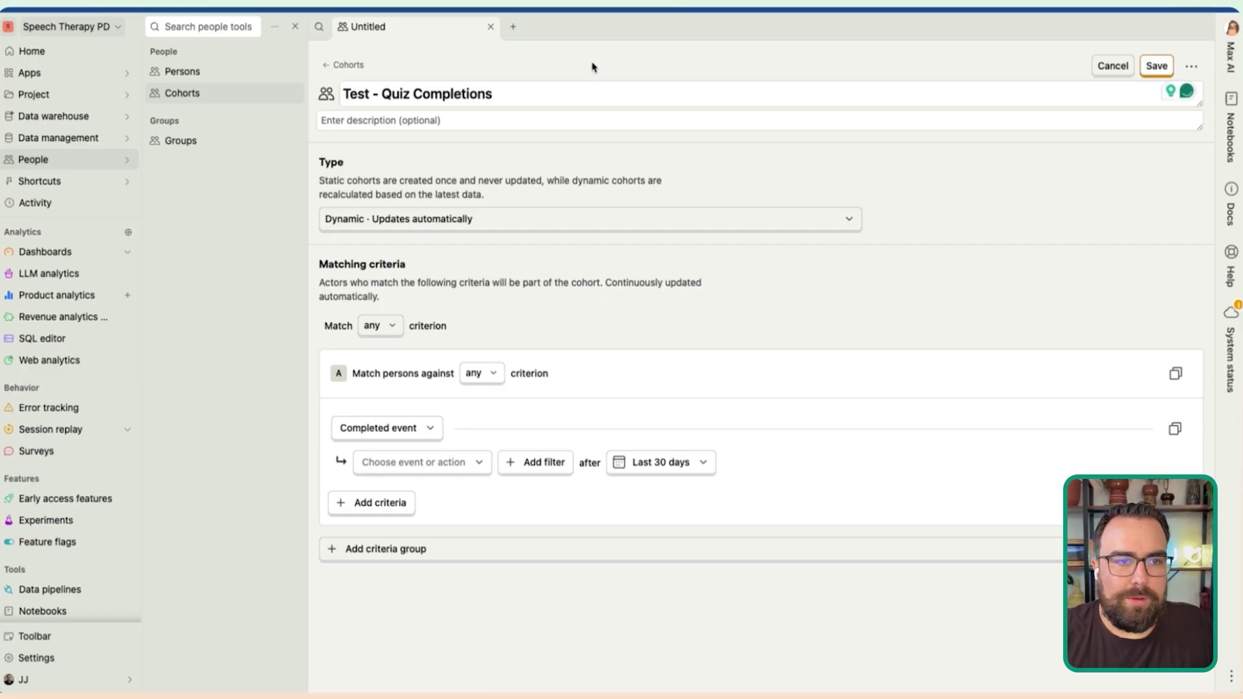
# Step: Keep the Completed event criterion and set its event to completed_quiz over the last 30 days
pyautogui.click(389, 434)
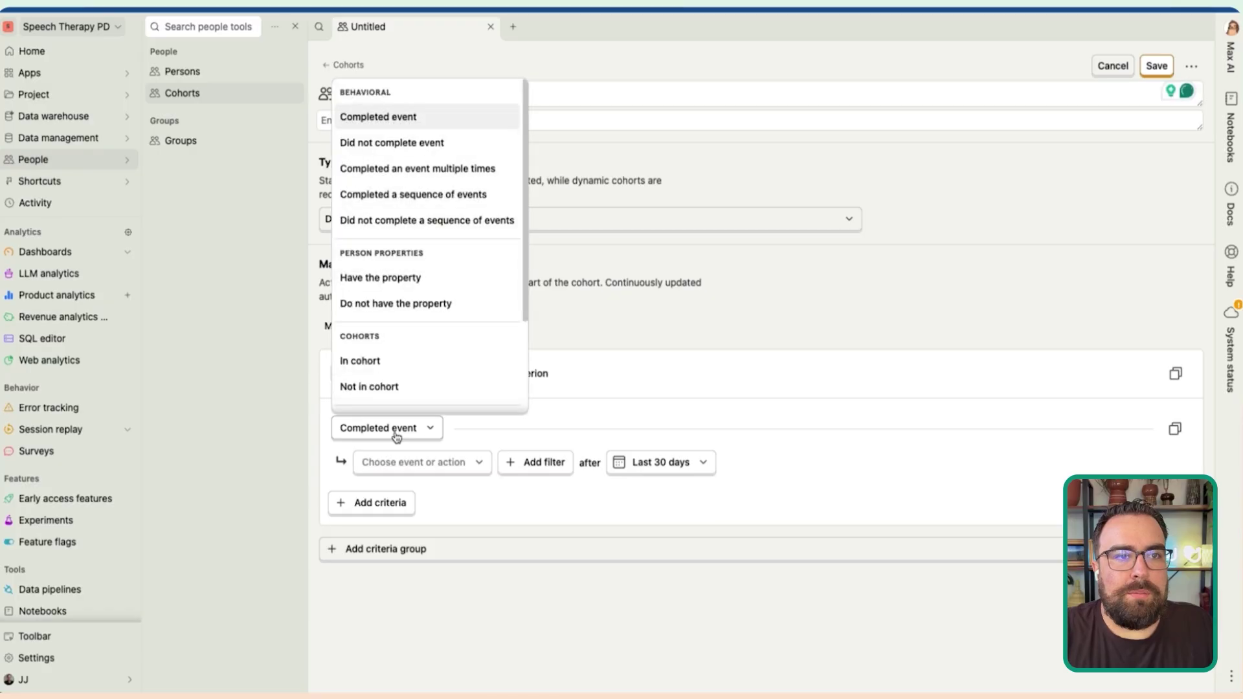
pyautogui.click(418, 121)
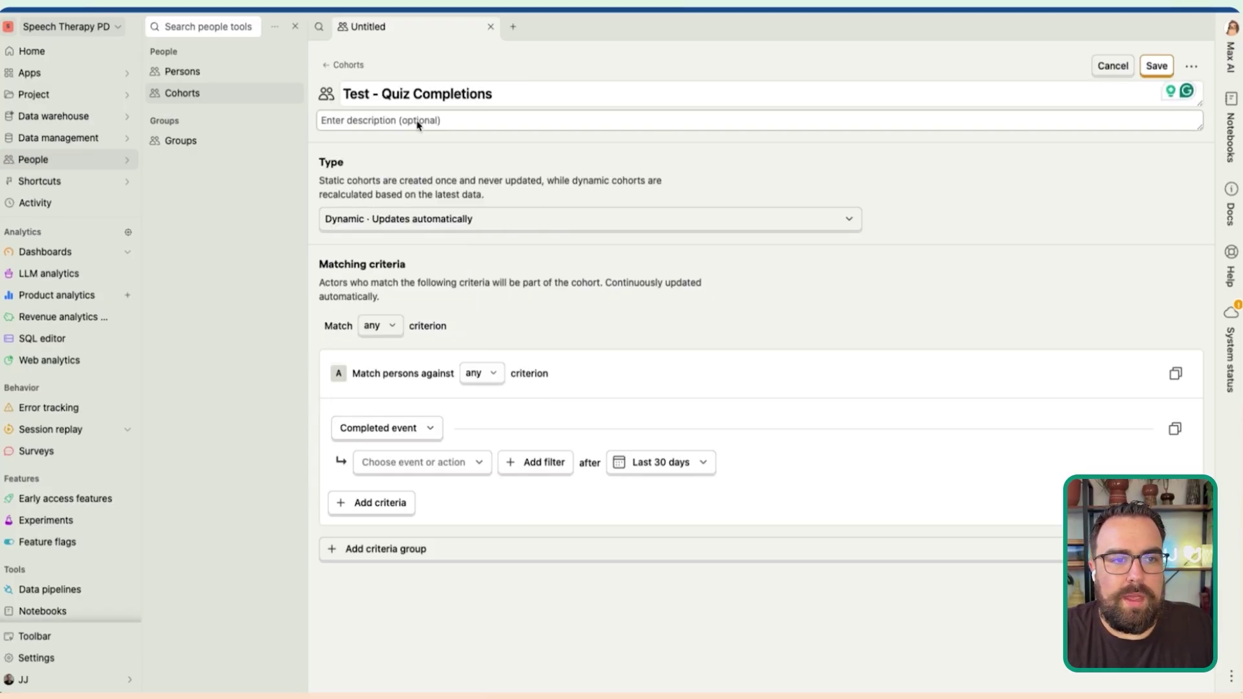
pyautogui.click(409, 472)
pyautogui.write('quiz')
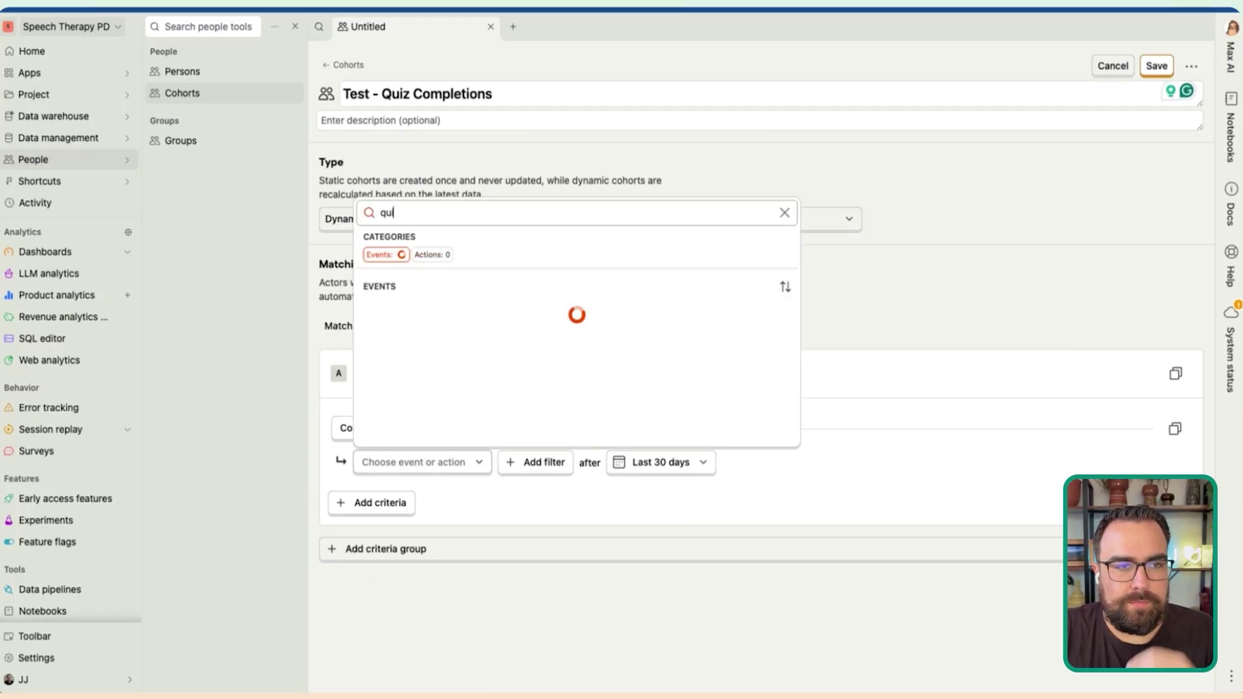
pyautogui.click(427, 317)
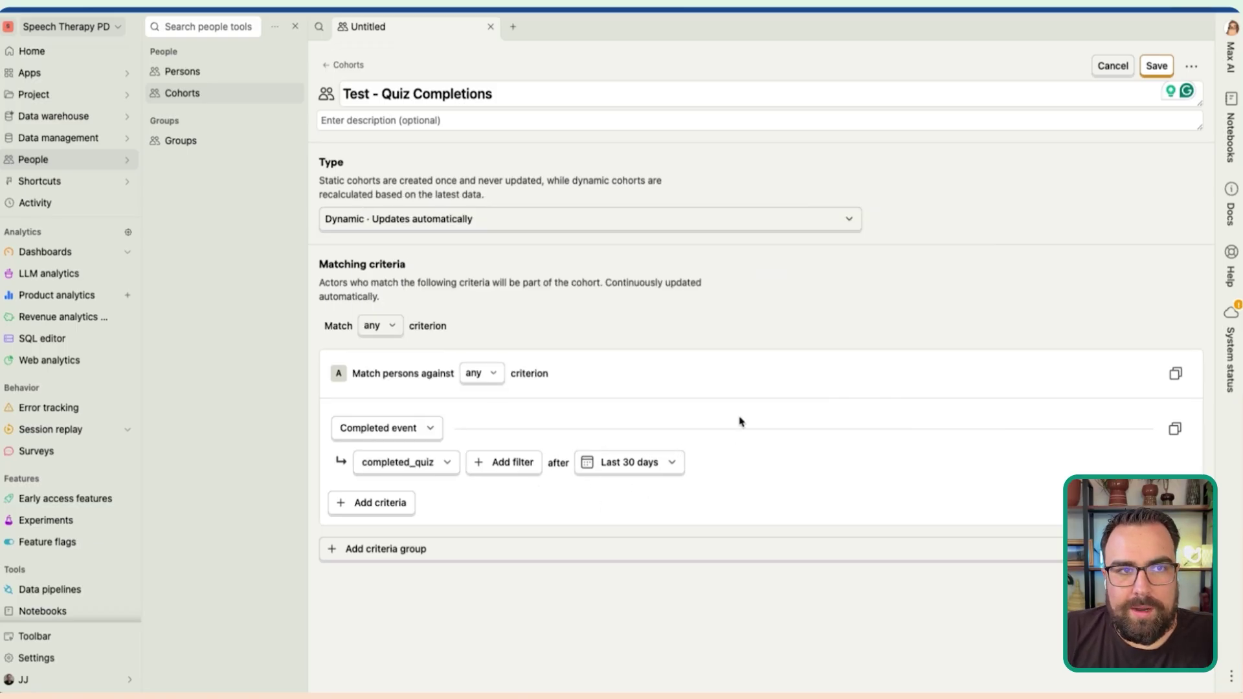
# Step: Save the cohort, browse its 1687 matching persons, and open the first person's profile
pyautogui.click(1157, 65)
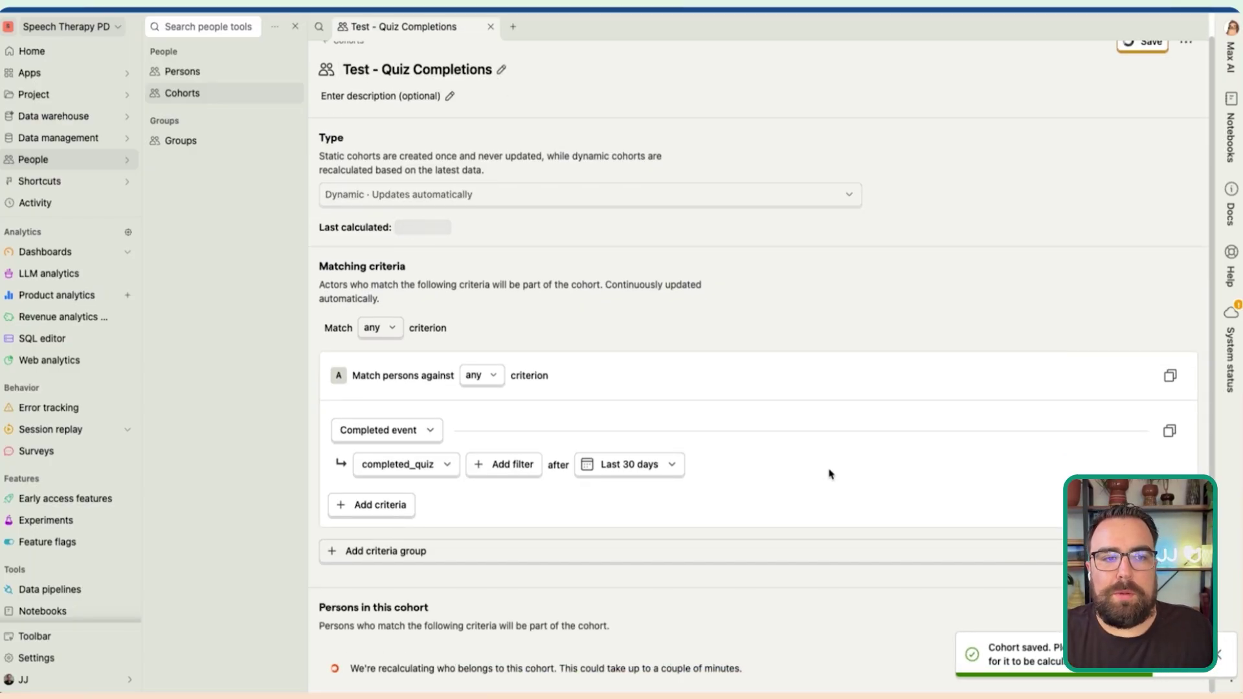
pyautogui.scroll(-3, 830, 474)
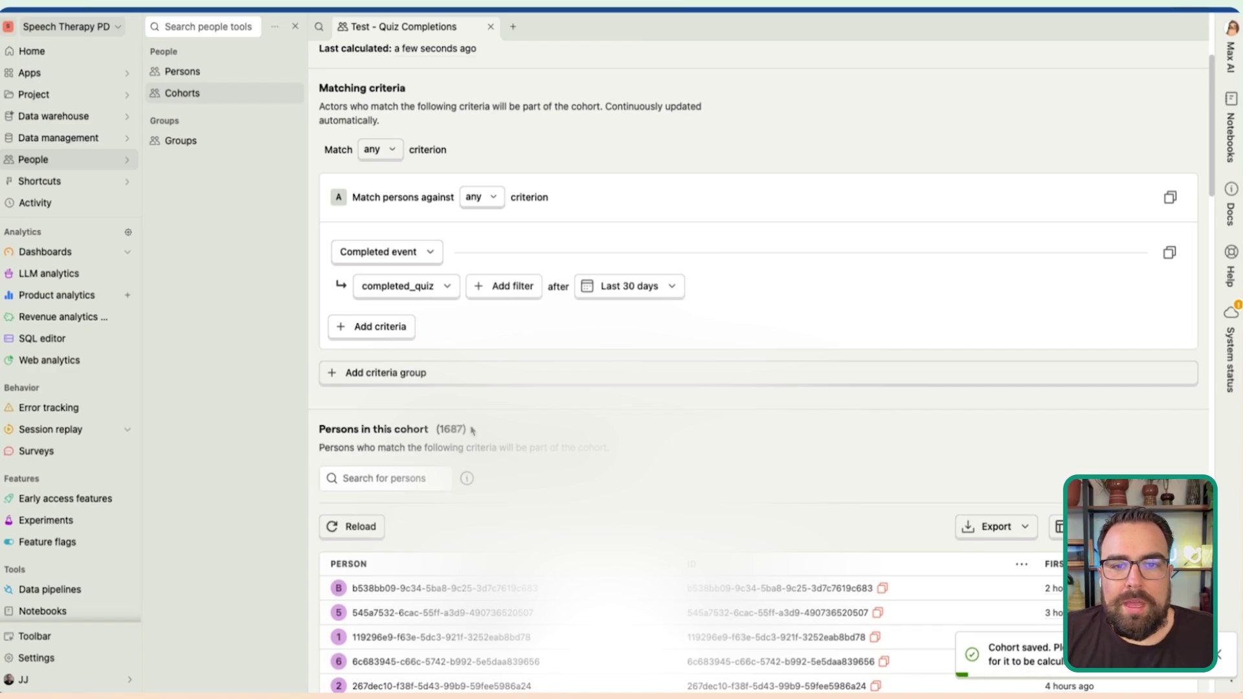
pyautogui.scroll(-1, 680, 430)
pyautogui.scroll(-5, 696, 429)
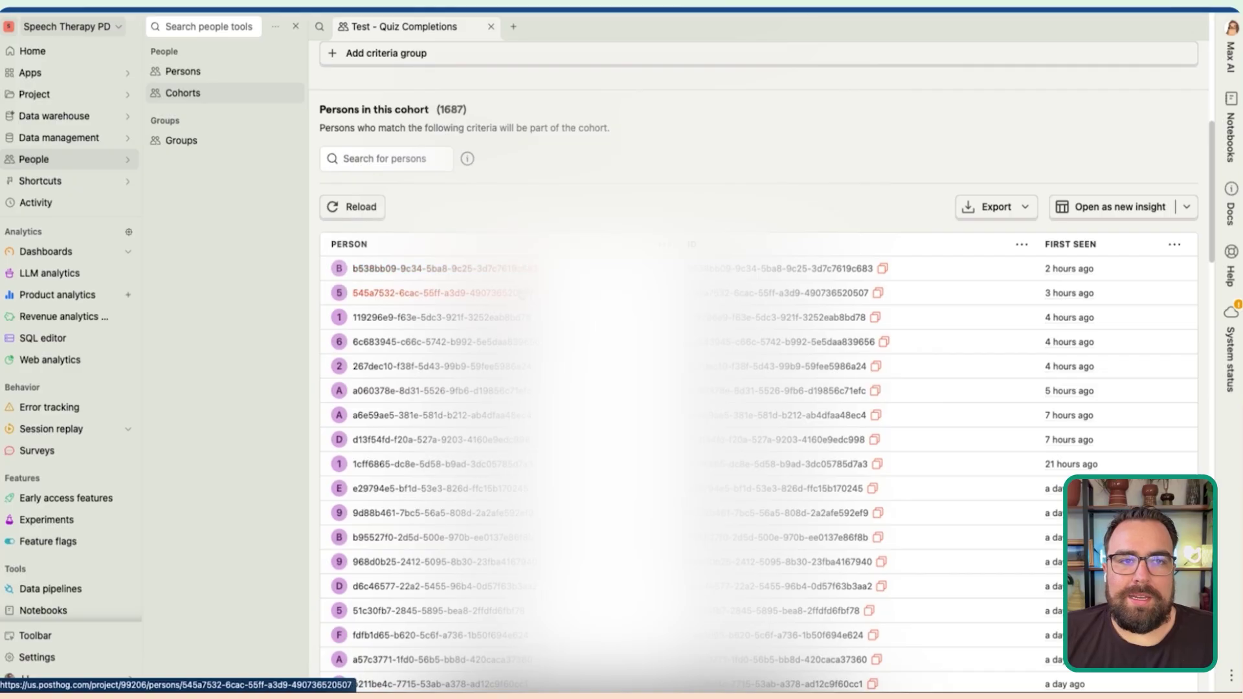
pyautogui.scroll(-15, 486, 330)
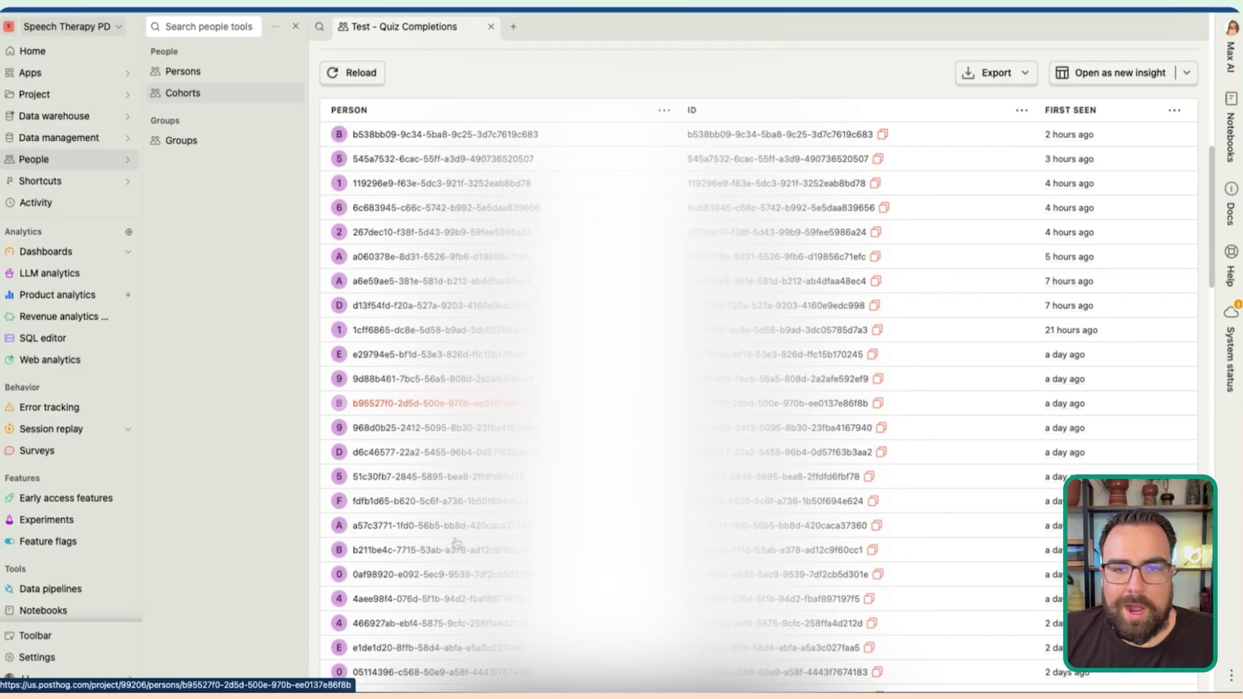
pyautogui.scroll(20, 456, 543)
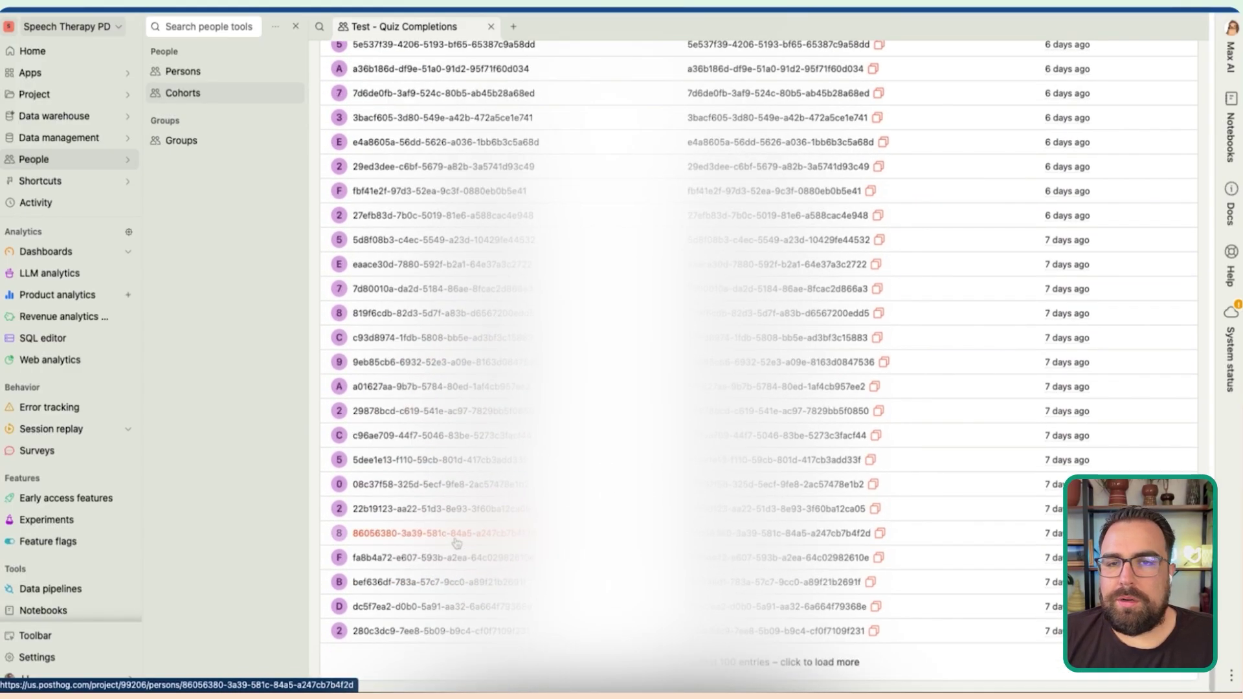
pyautogui.scroll(-5, 458, 544)
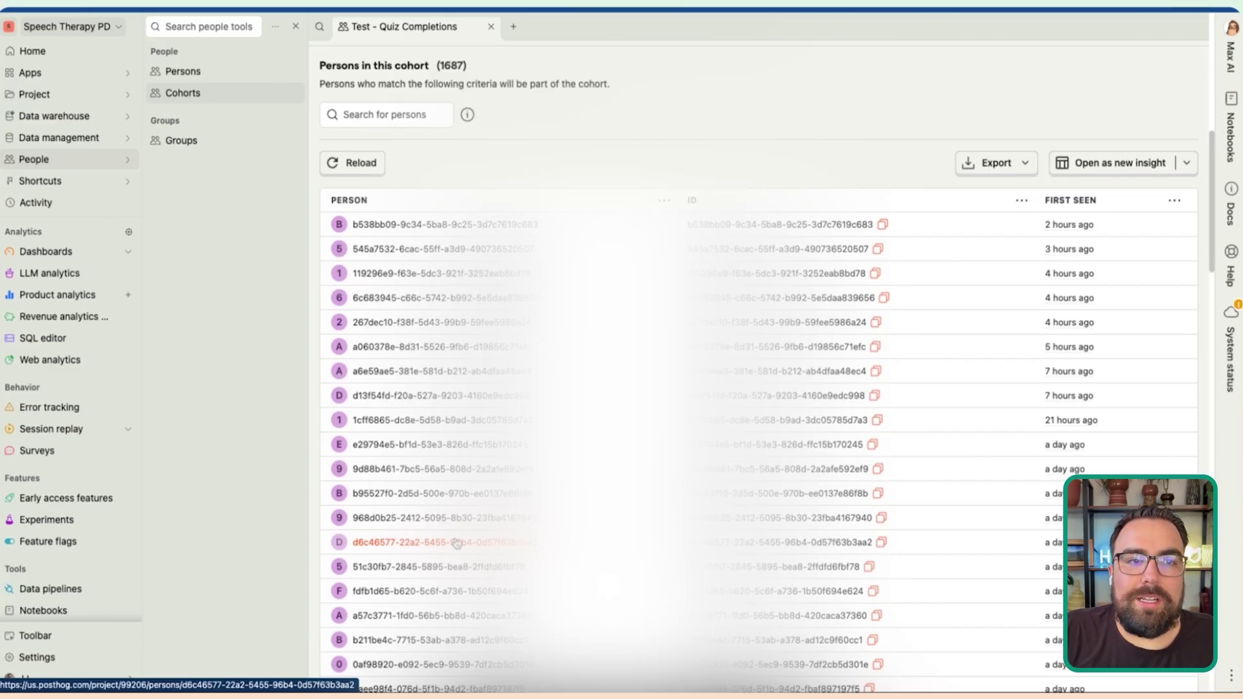
pyautogui.click(508, 227)
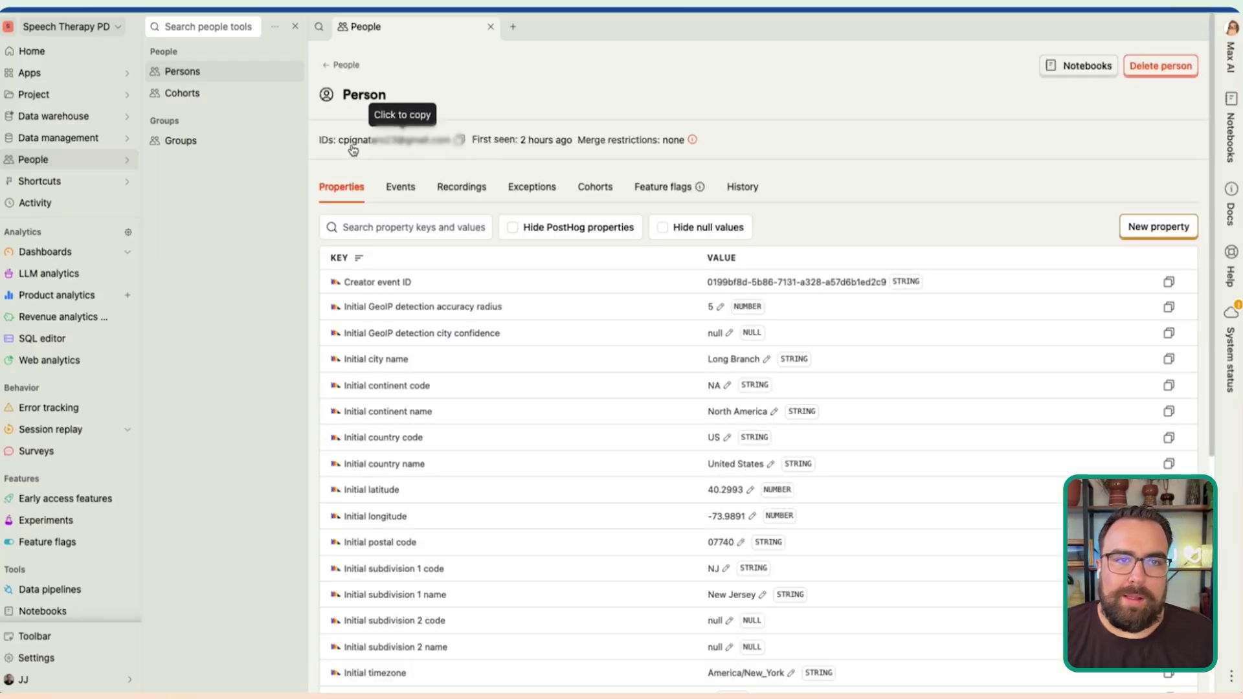
# Step: Return to the cohort and switch its criterion to an event sequence starting with Pageview
pyautogui.hotkey('alt', 'Left')
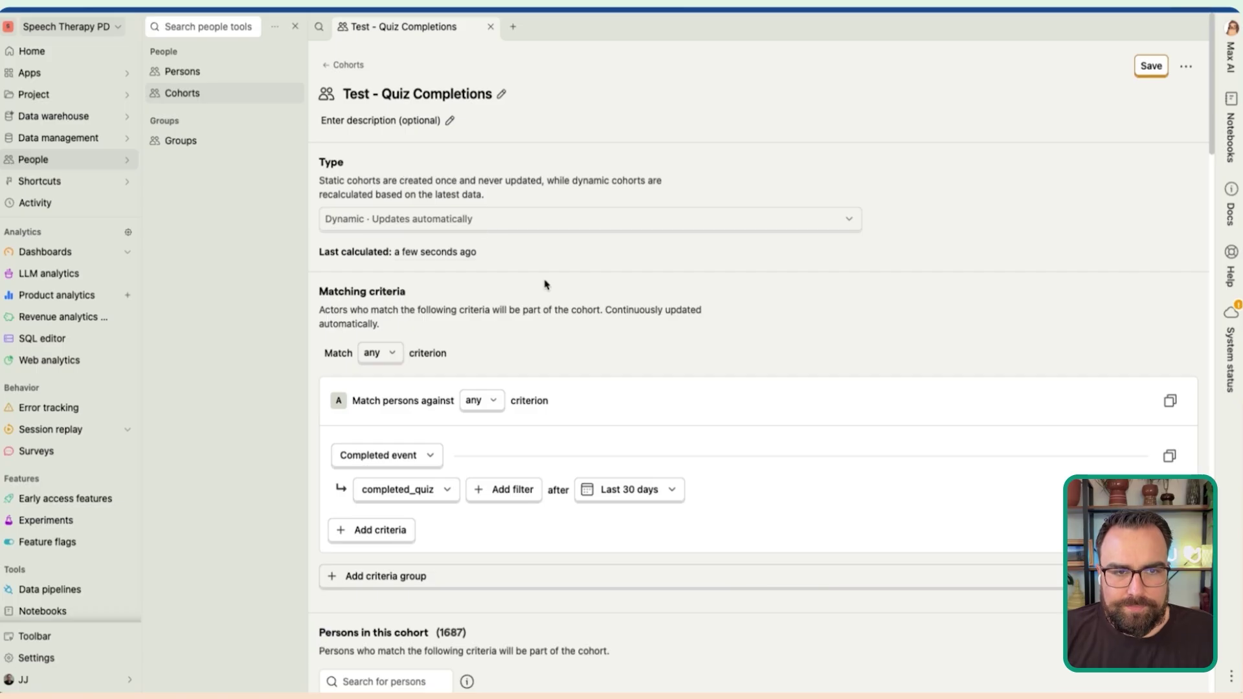
pyautogui.scroll(-1, 551, 298)
pyautogui.scroll(-4, 551, 298)
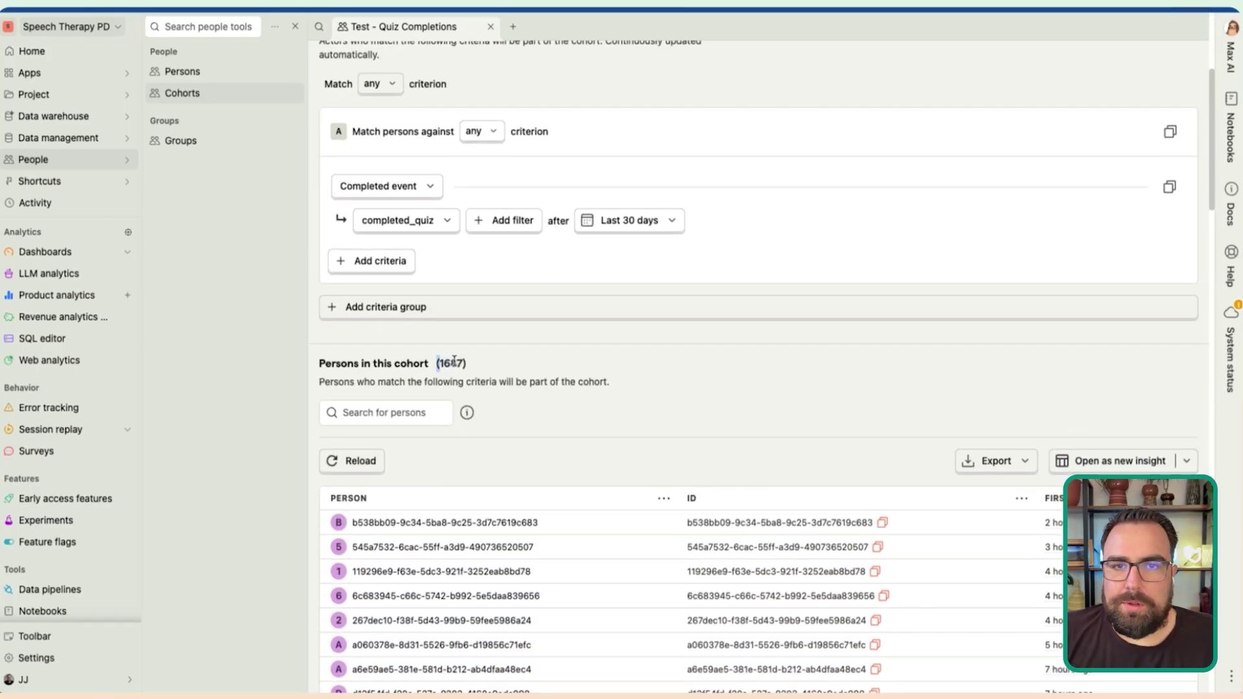
pyautogui.scroll(3, 455, 360)
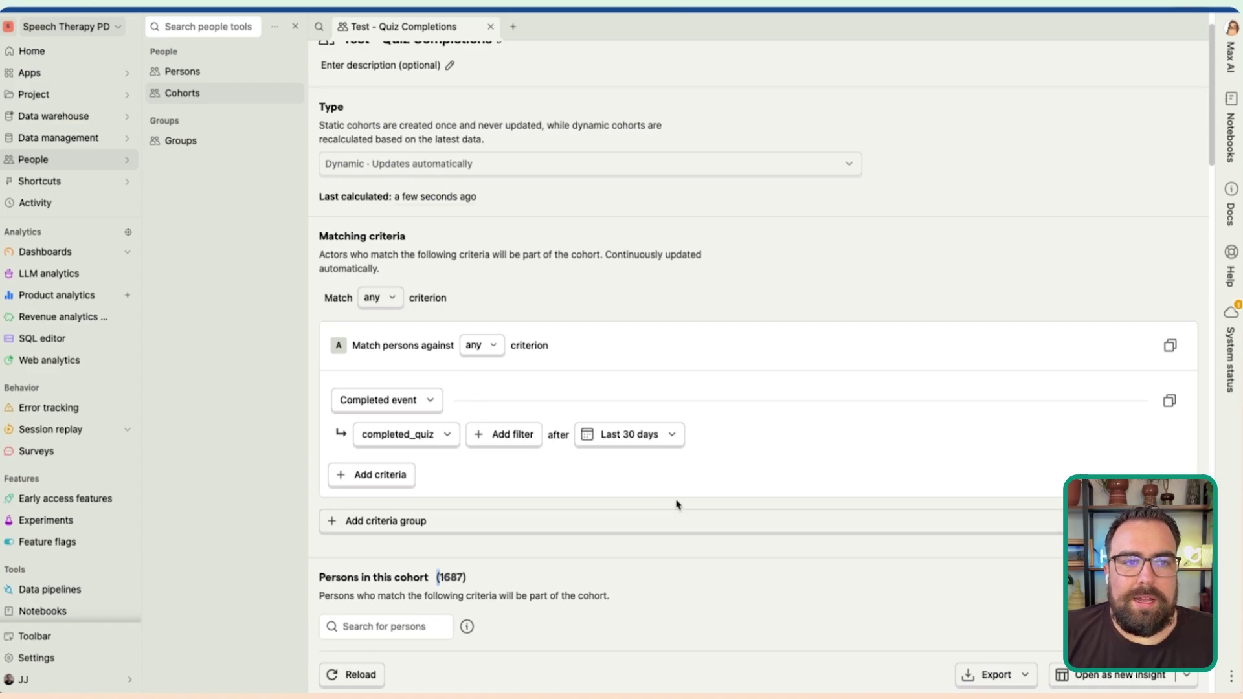
pyautogui.scroll(1, 644, 435)
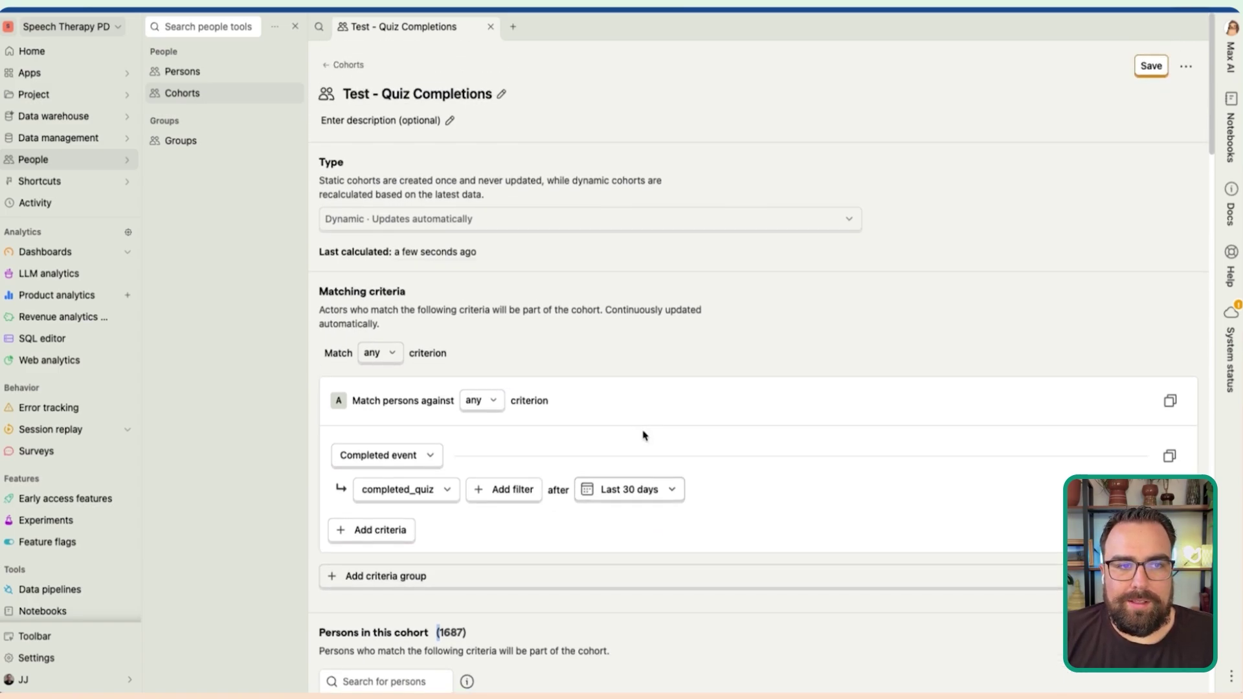
pyautogui.click(420, 454)
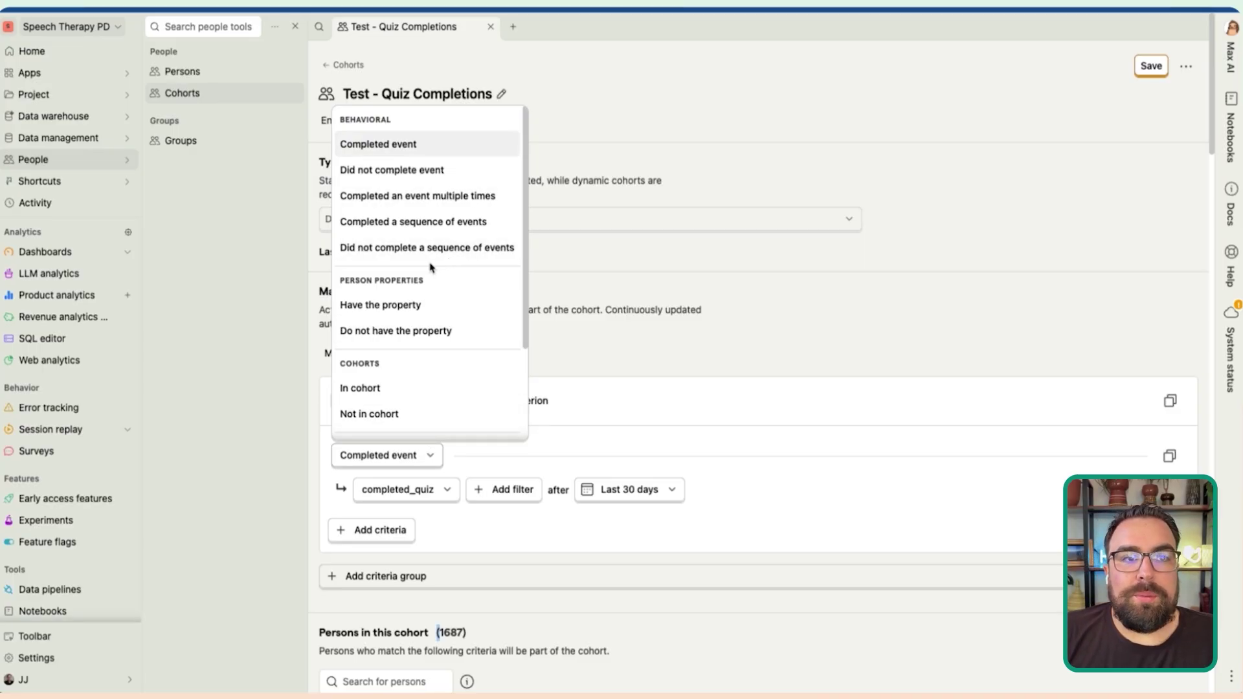
pyautogui.click(450, 223)
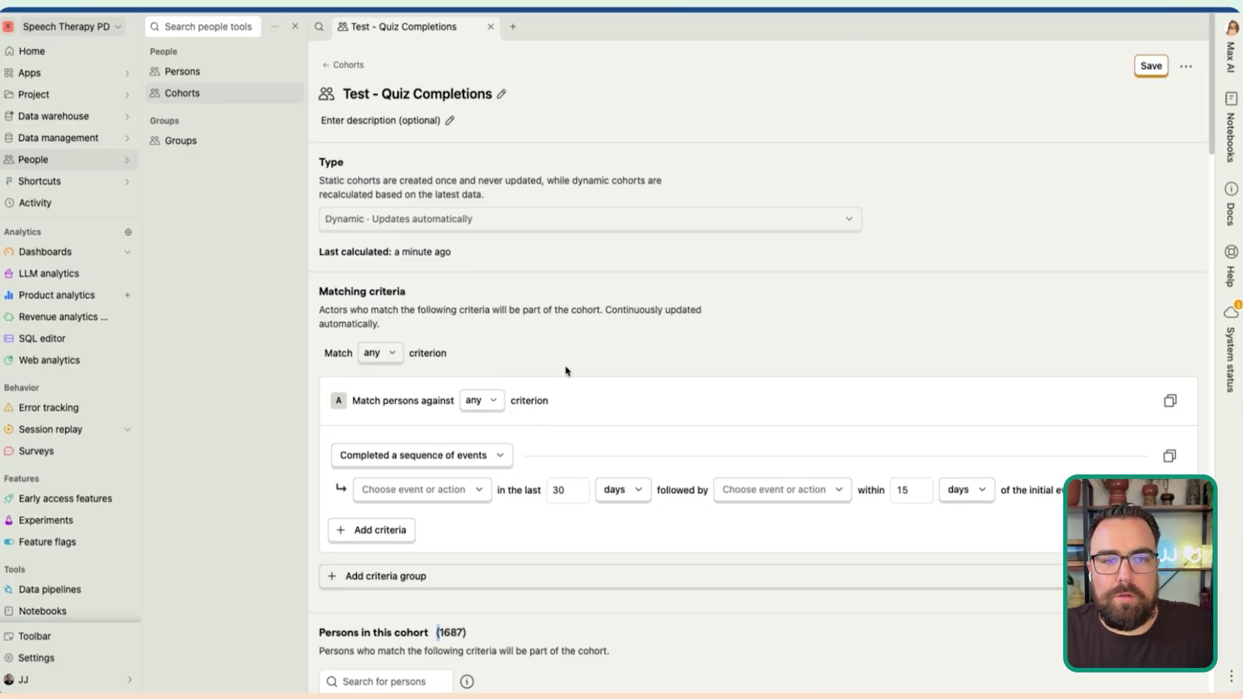
pyautogui.click(484, 489)
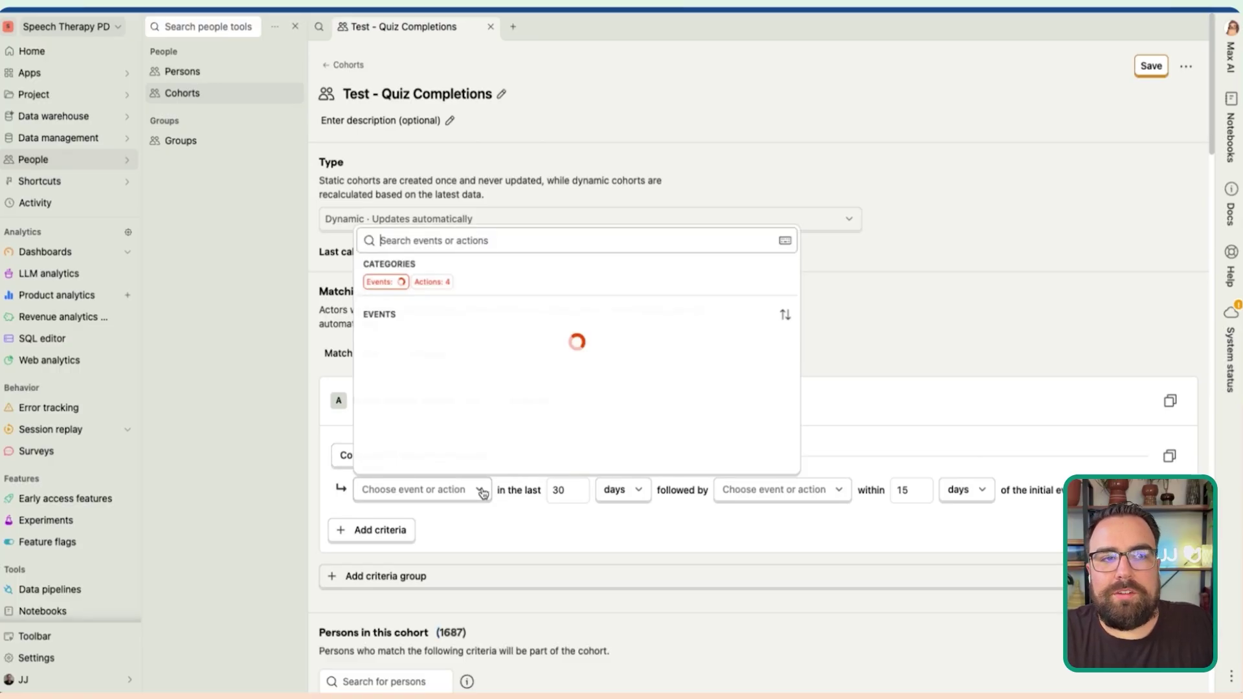
pyautogui.write('view')
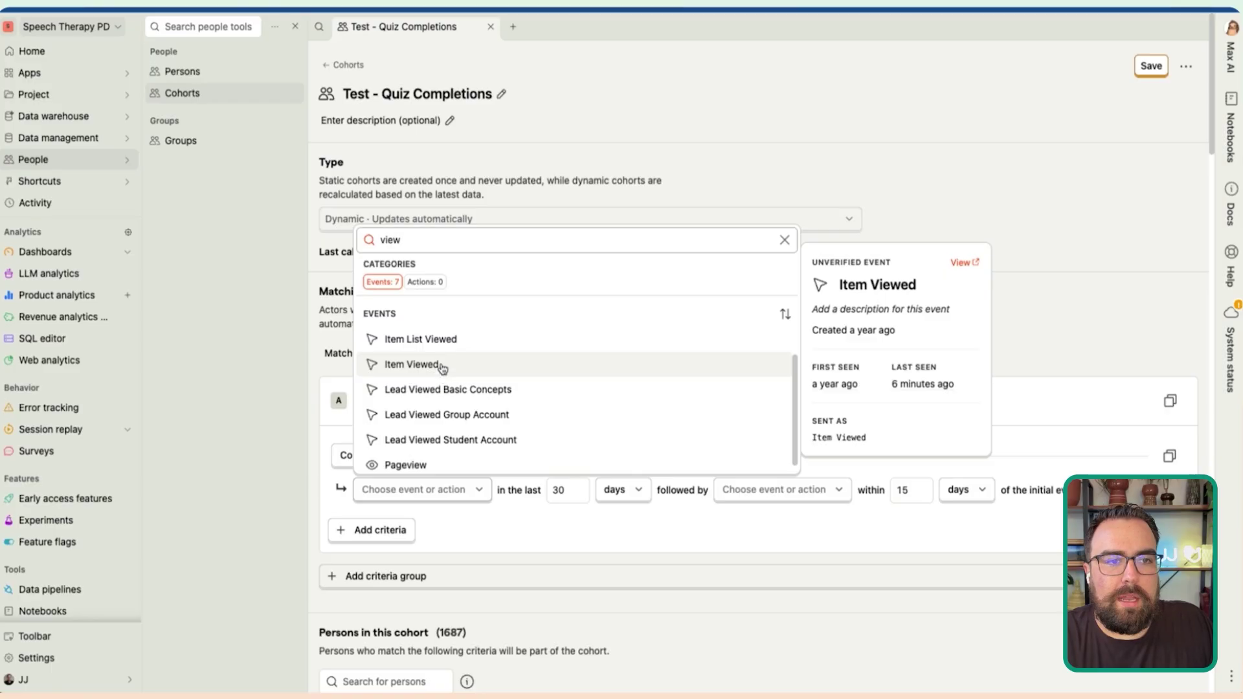
pyautogui.click(439, 465)
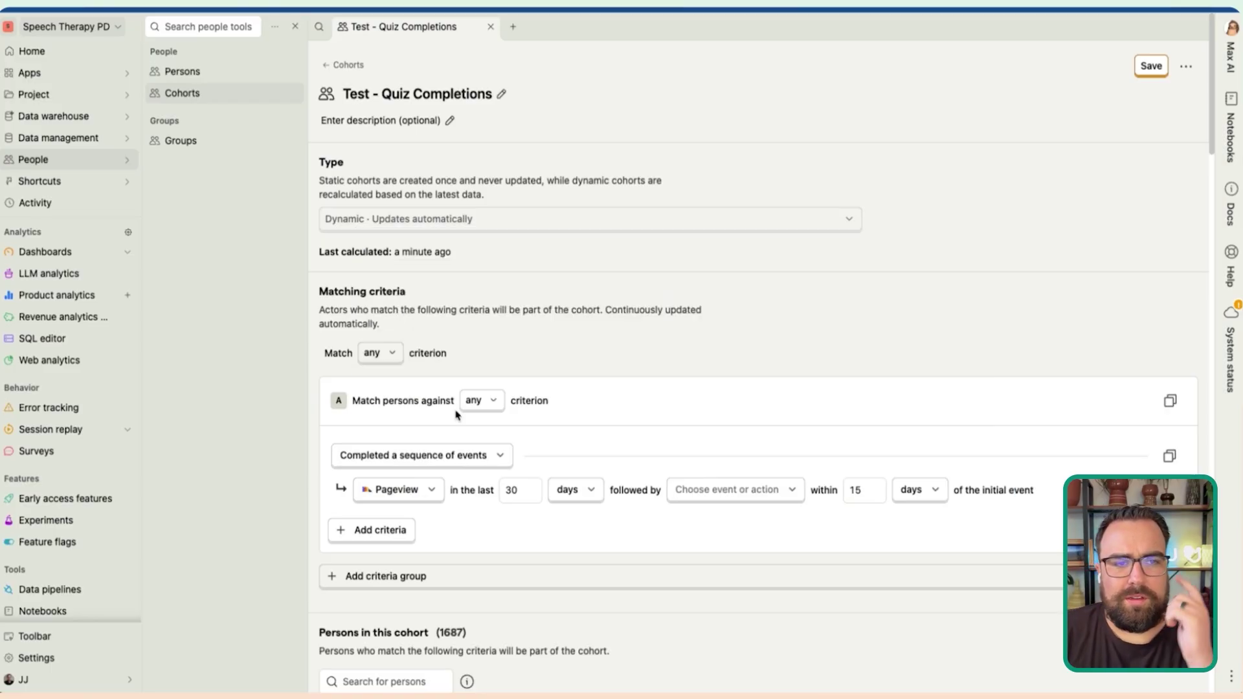
# Step: Add an extra OR Completed event criterion row to the cohort
pyautogui.scroll(-1, 465, 394)
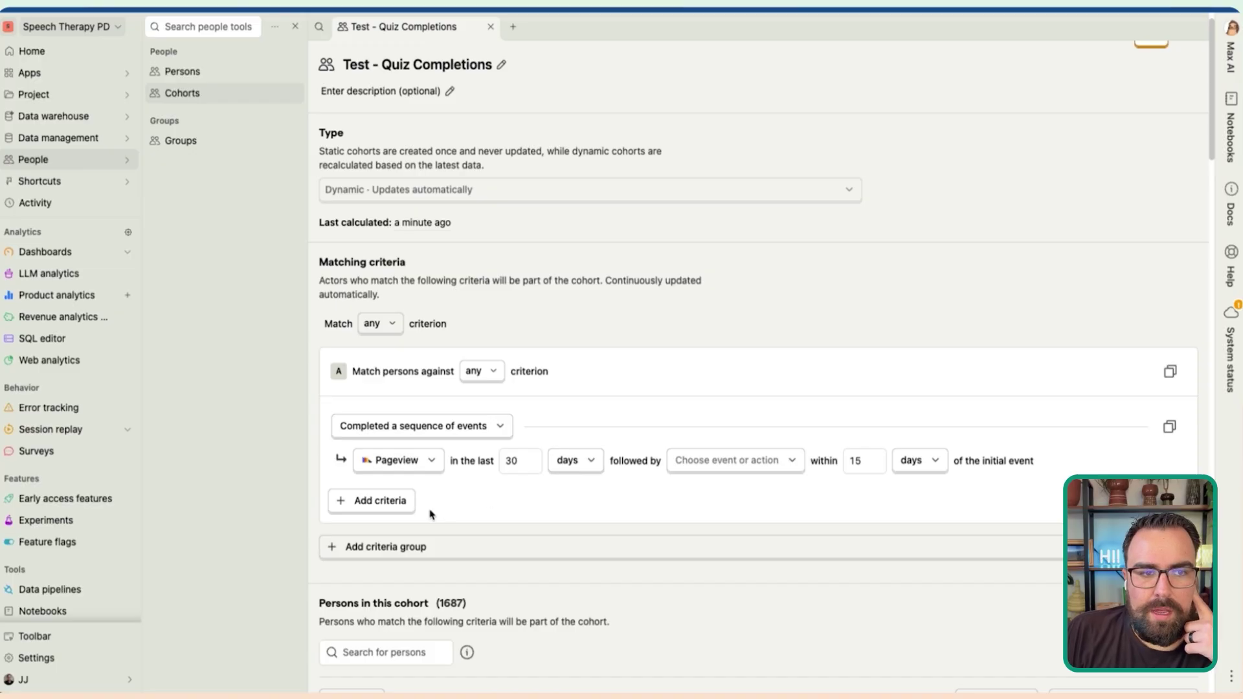
pyautogui.click(399, 516)
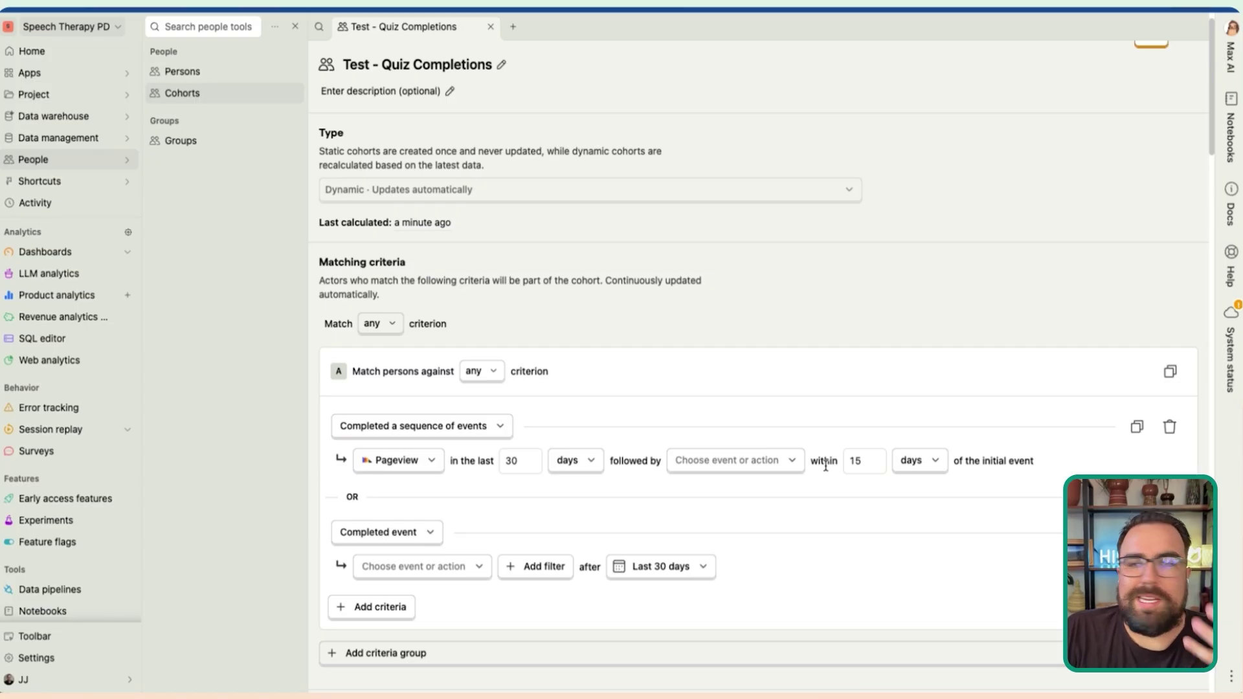
pyautogui.scroll(-1, 826, 466)
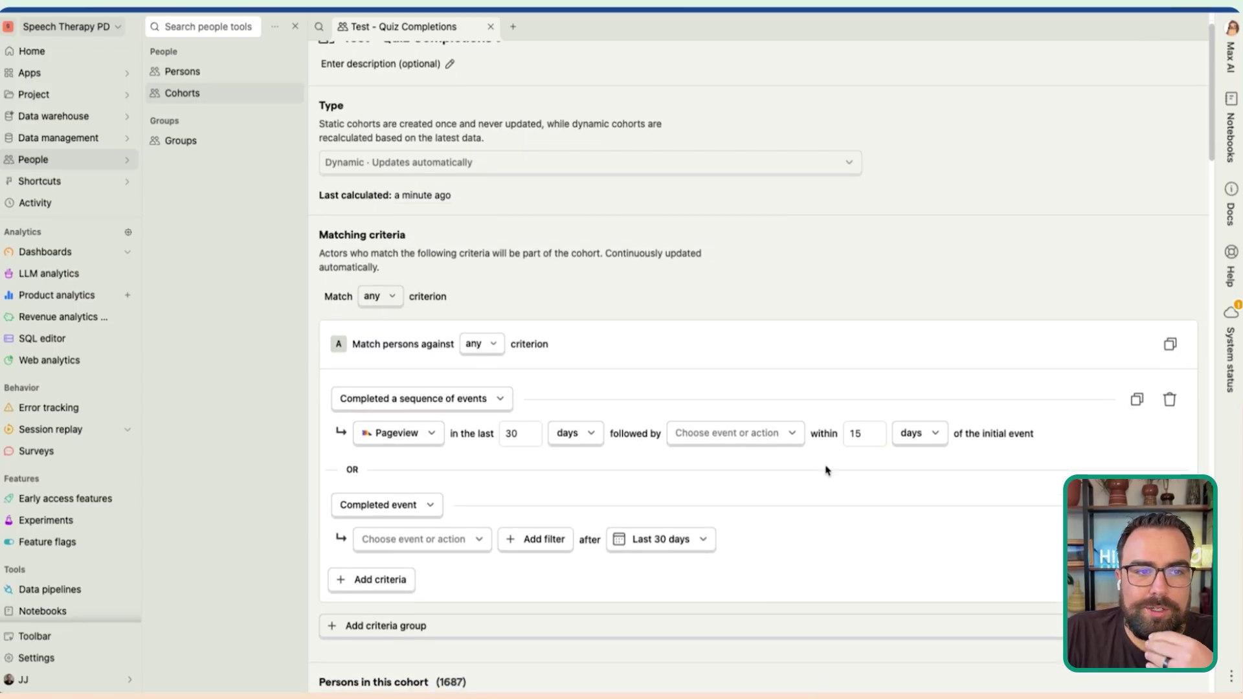
# Step: Set the sequence to Cart Viewed followed by Purchased
pyautogui.click(428, 431)
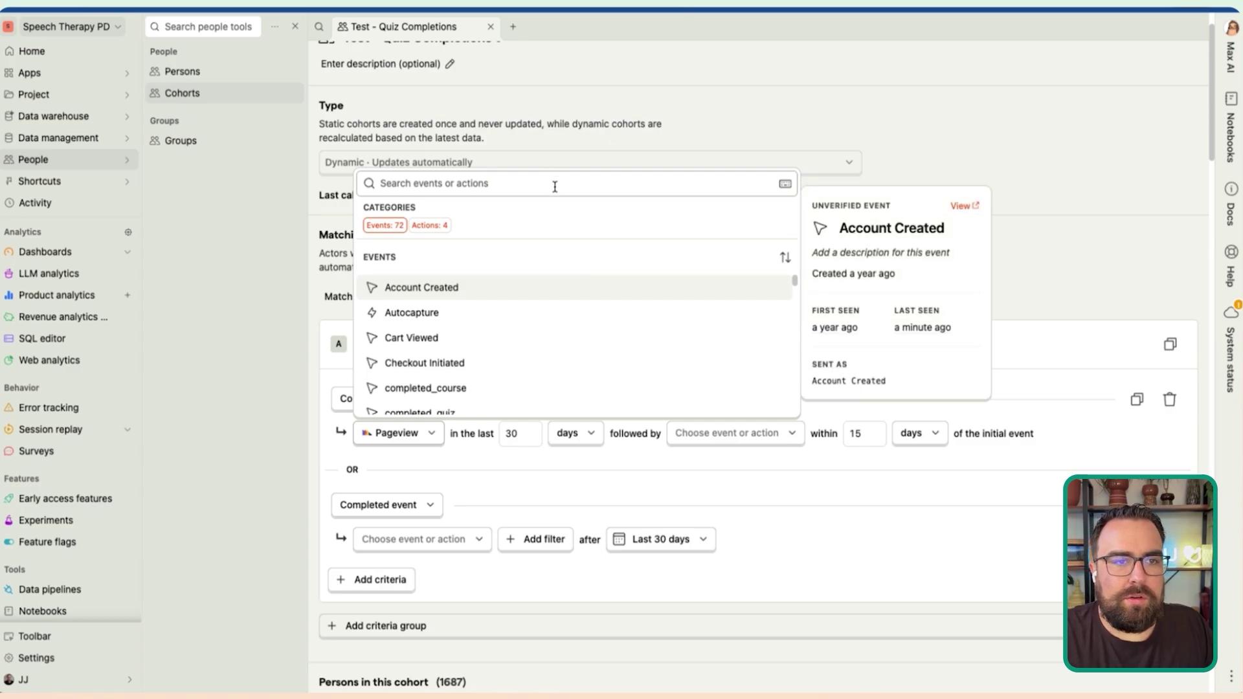
pyautogui.click(448, 343)
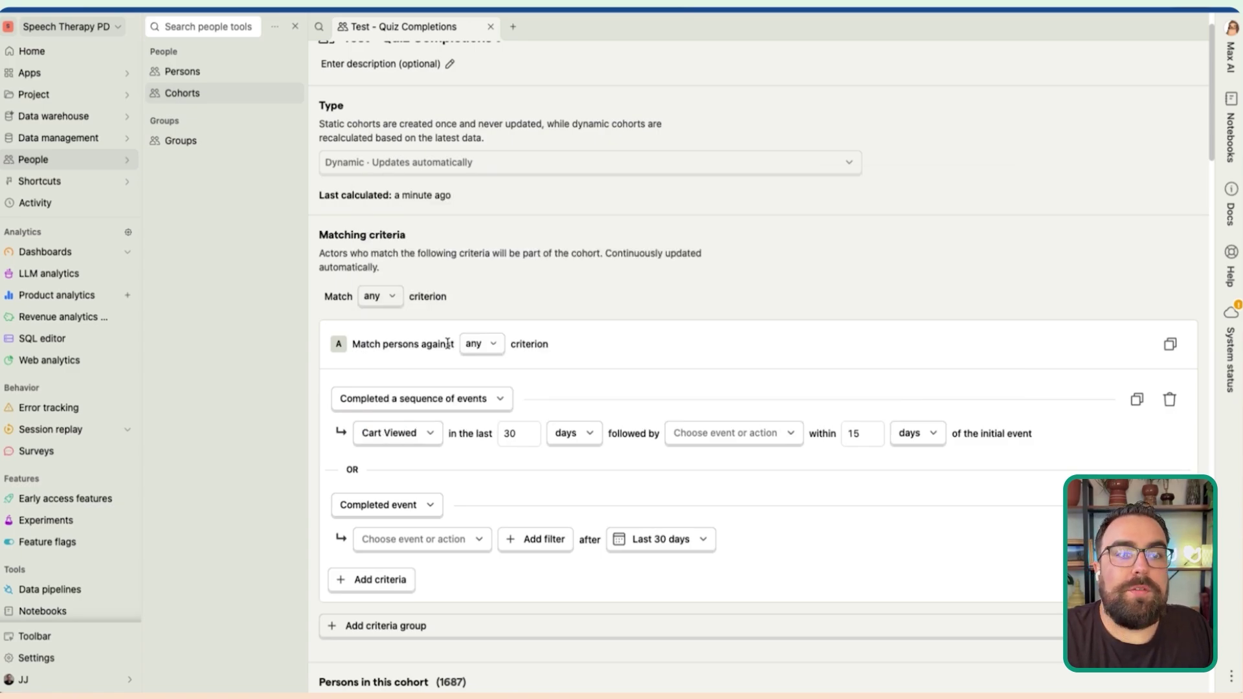
pyautogui.click(782, 442)
pyautogui.write('p')
pyautogui.click(766, 325)
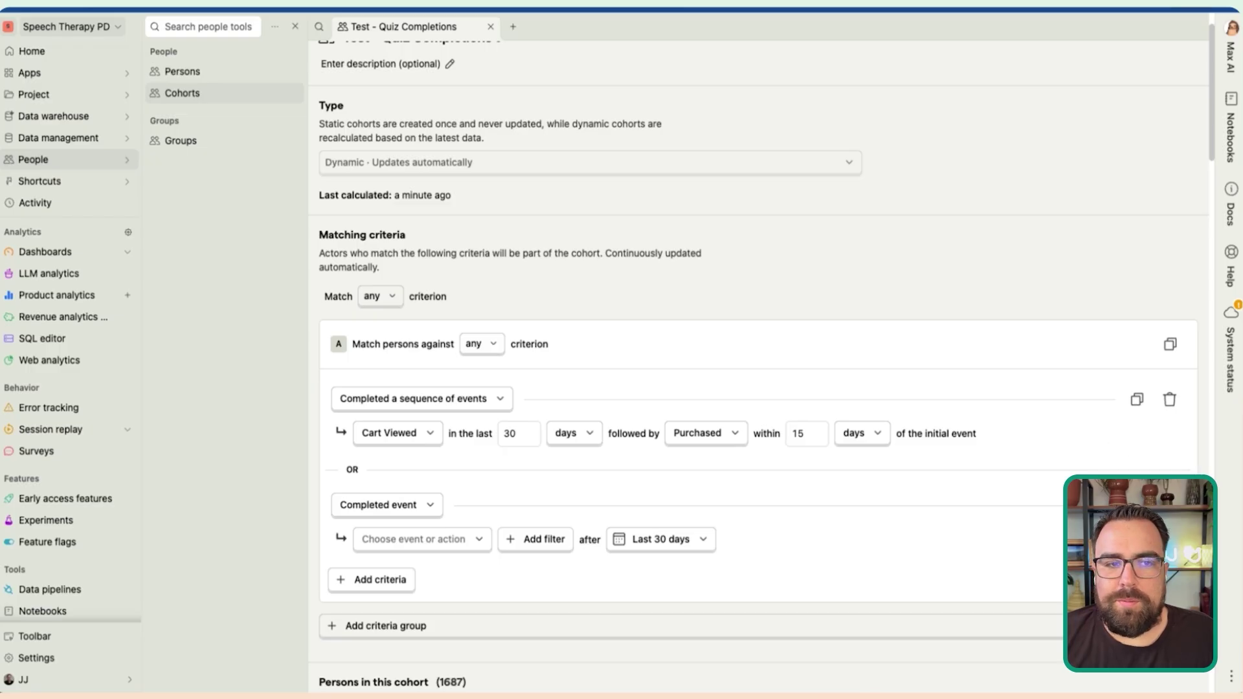
# Step: Delete the extra OR Completed event criterion row
pyautogui.click(1170, 505)
pyautogui.scroll(1, 614, 364)
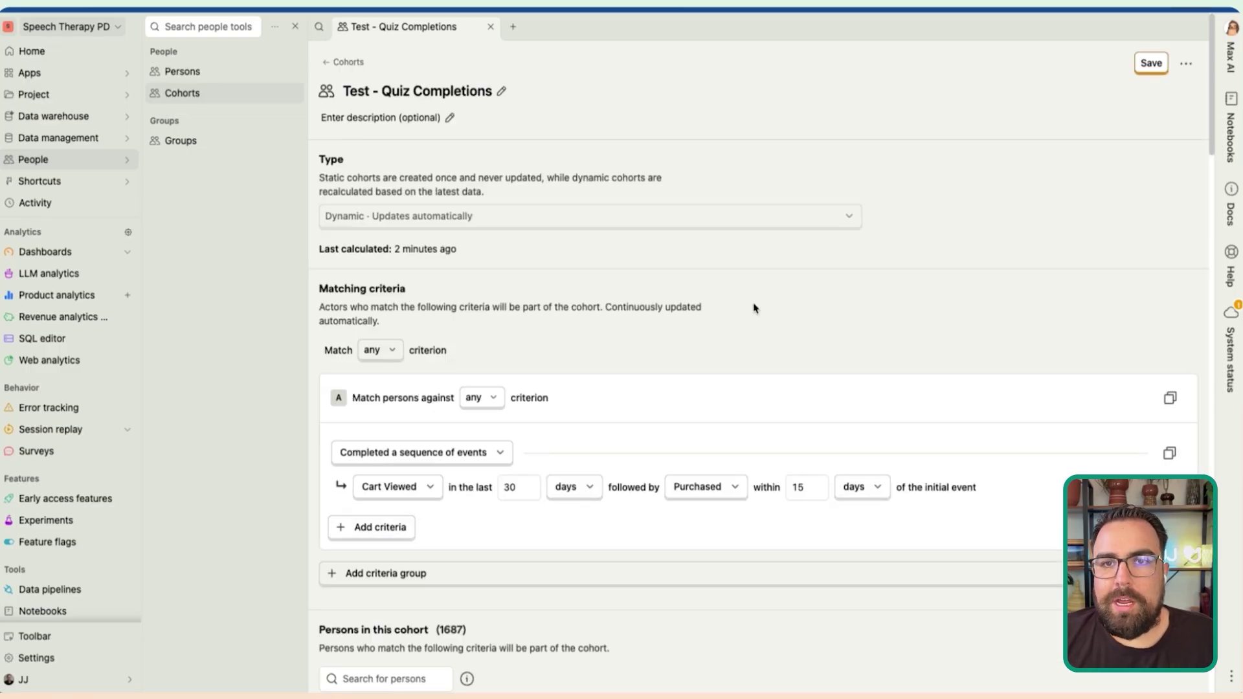
pyautogui.click(1145, 68)
# Step: Save the Cart Viewed → Purchased cohort, check its recalculated members, and save again
pyautogui.click(1156, 61)
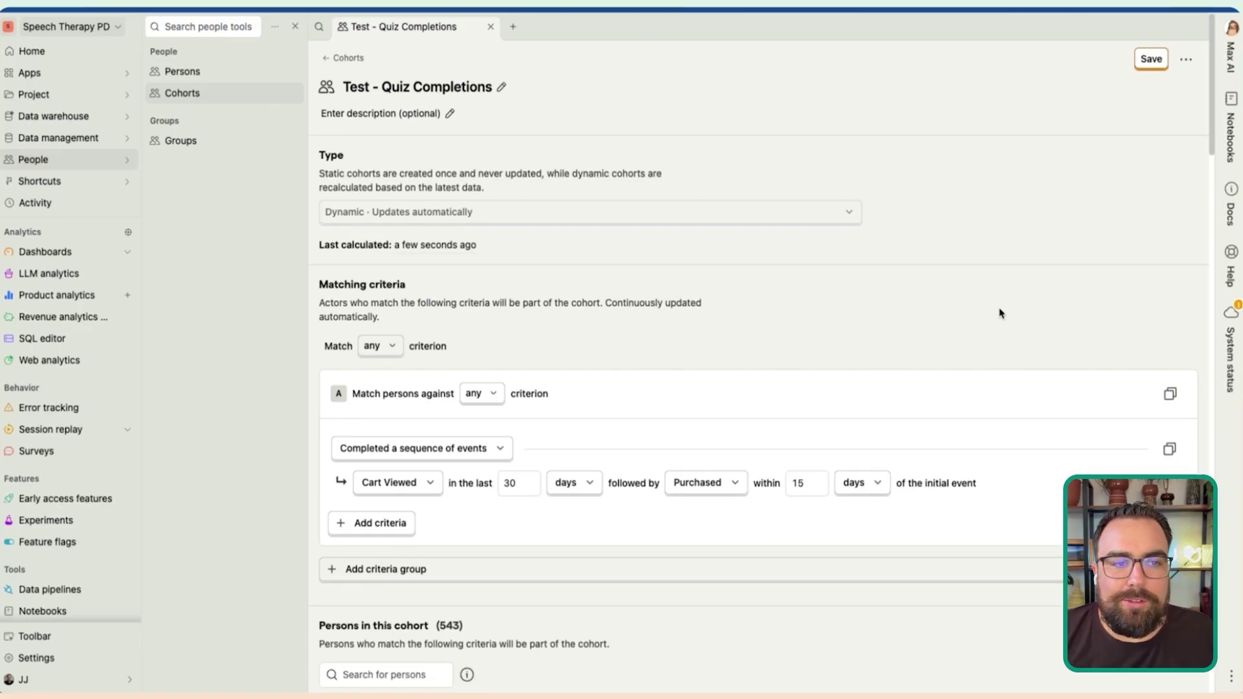
pyautogui.scroll(-5, 1000, 314)
pyautogui.scroll(1, 908, 252)
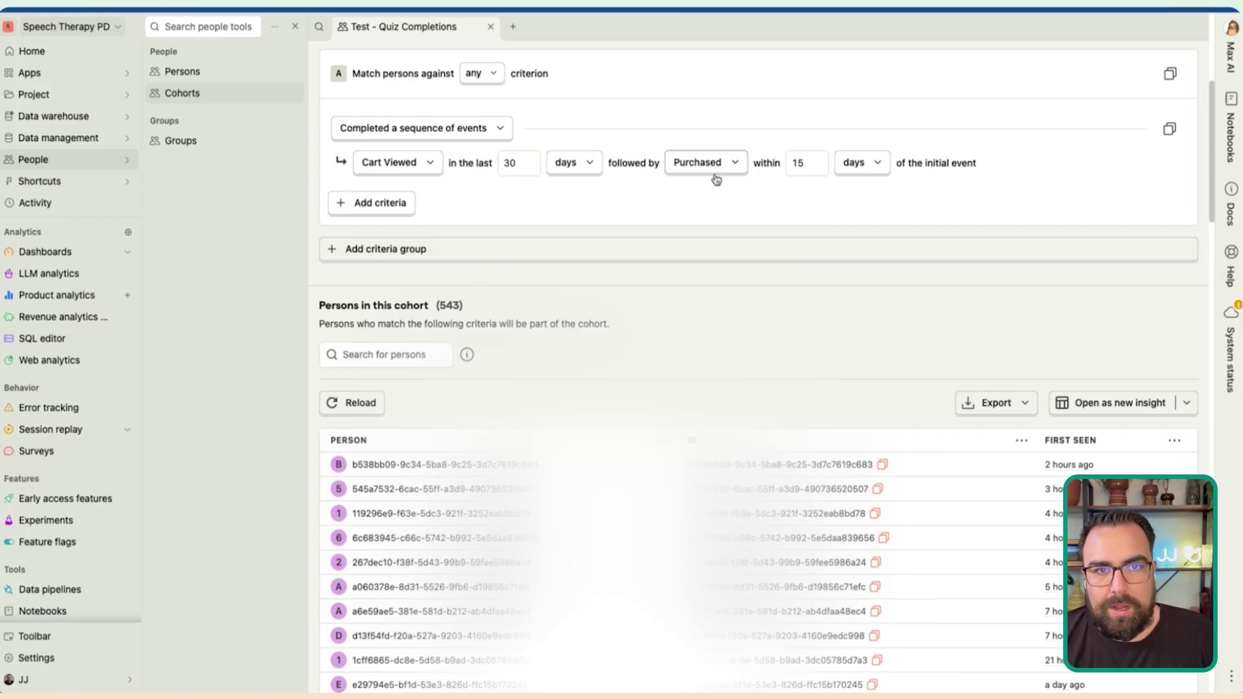
pyautogui.scroll(1, 724, 318)
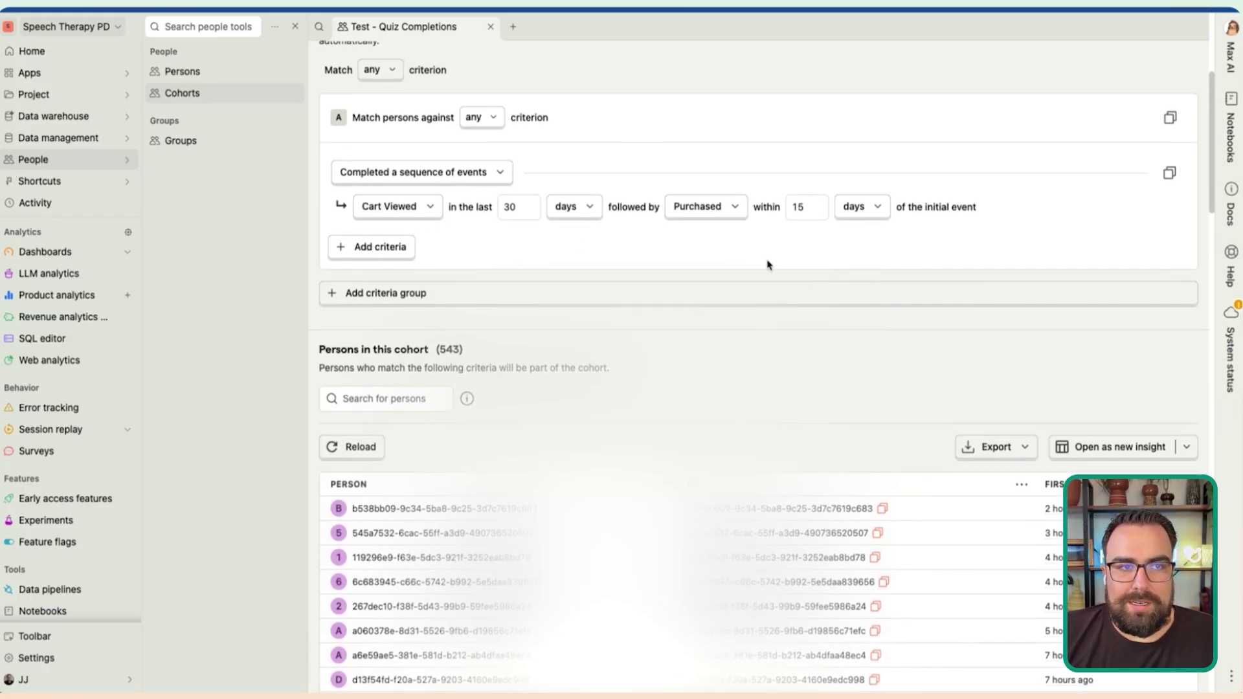
pyautogui.scroll(6, 771, 250)
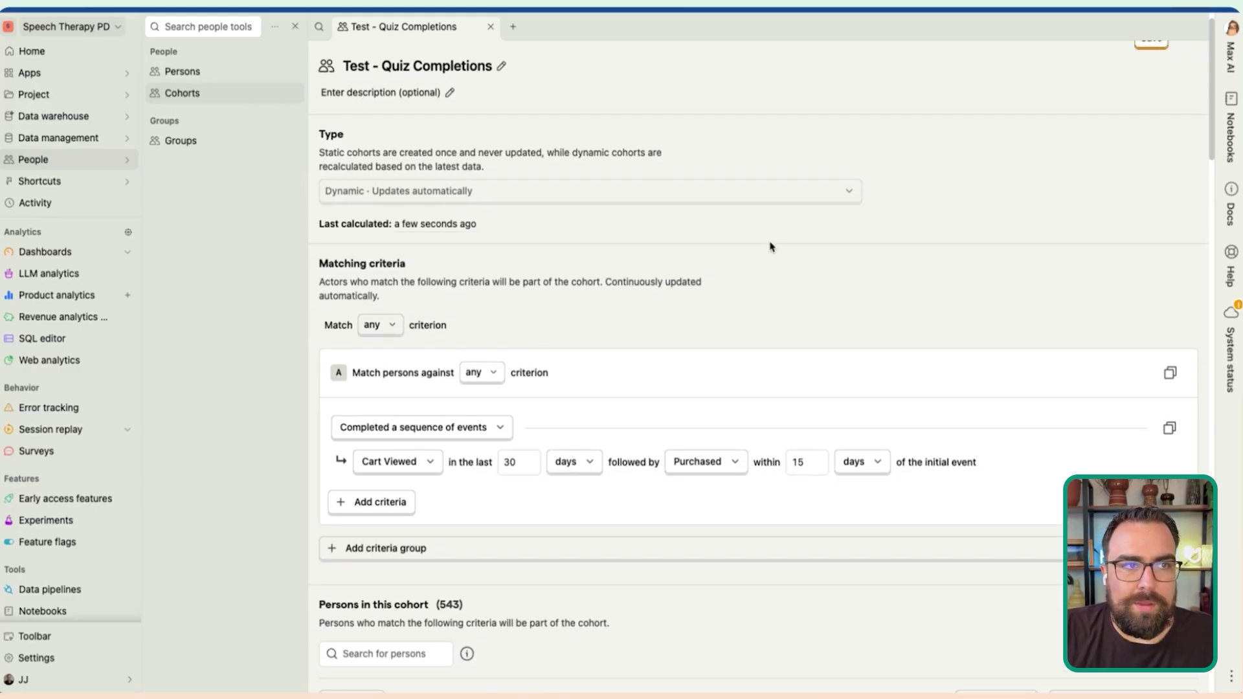
pyautogui.scroll(1, 771, 247)
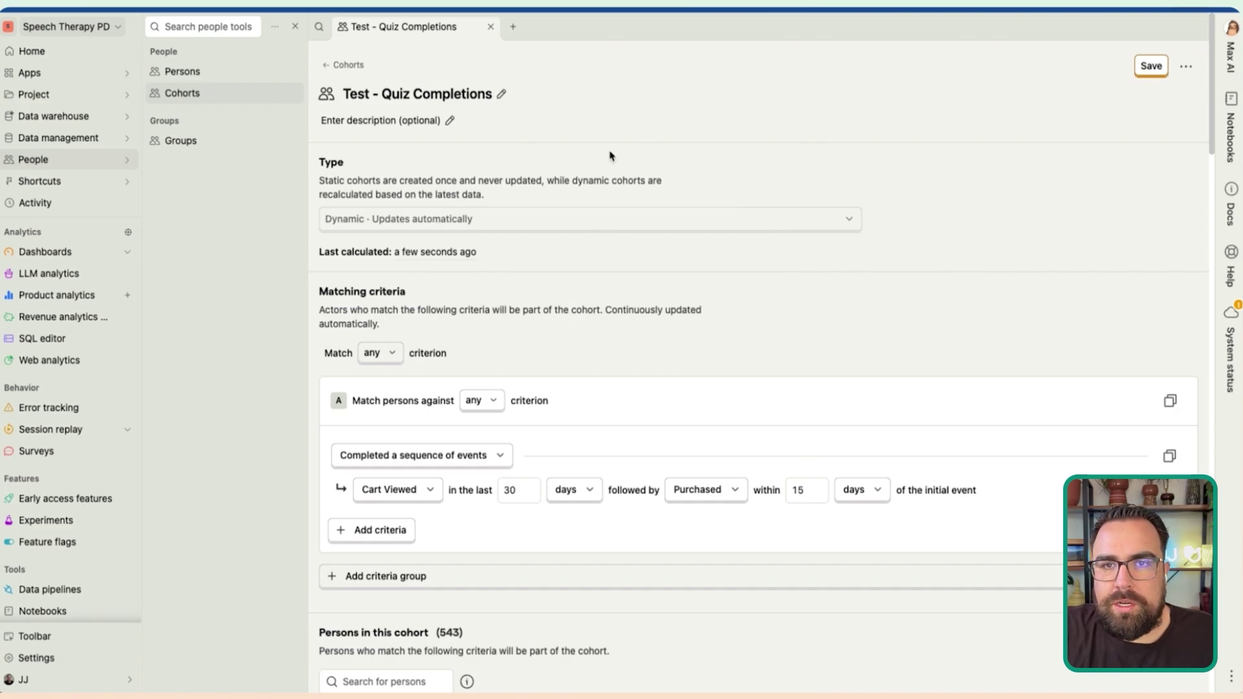
pyautogui.click(1152, 67)
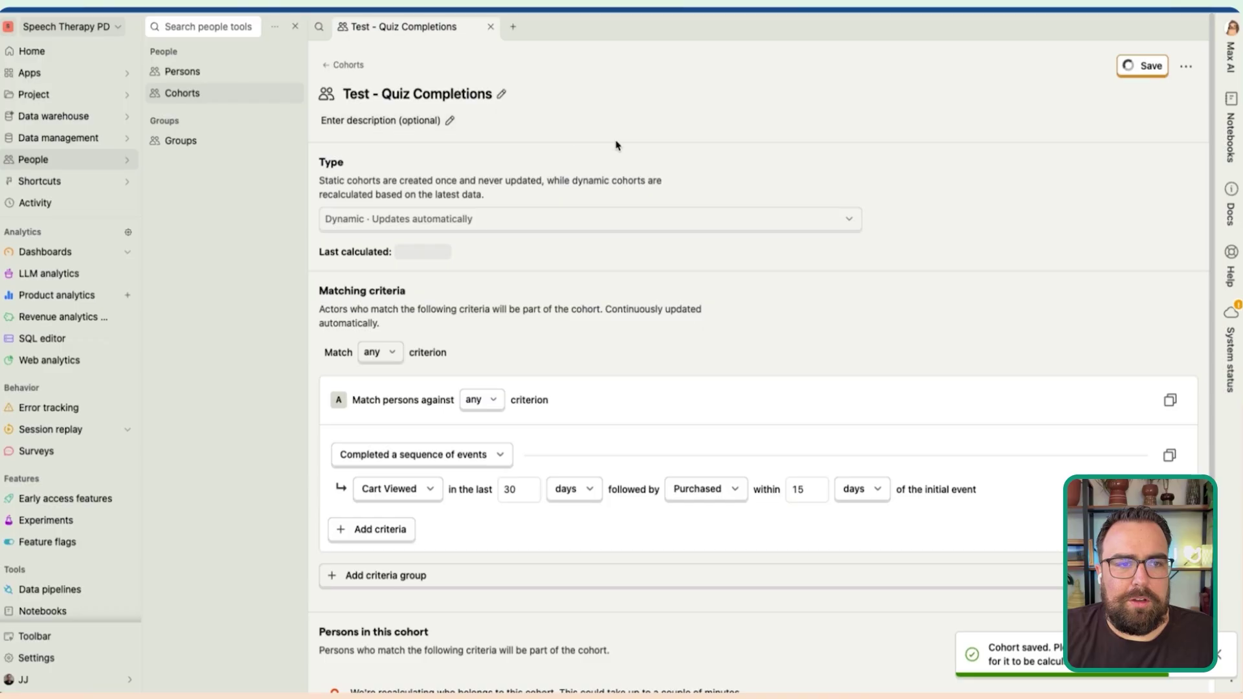
pyautogui.scroll(-1, 544, 454)
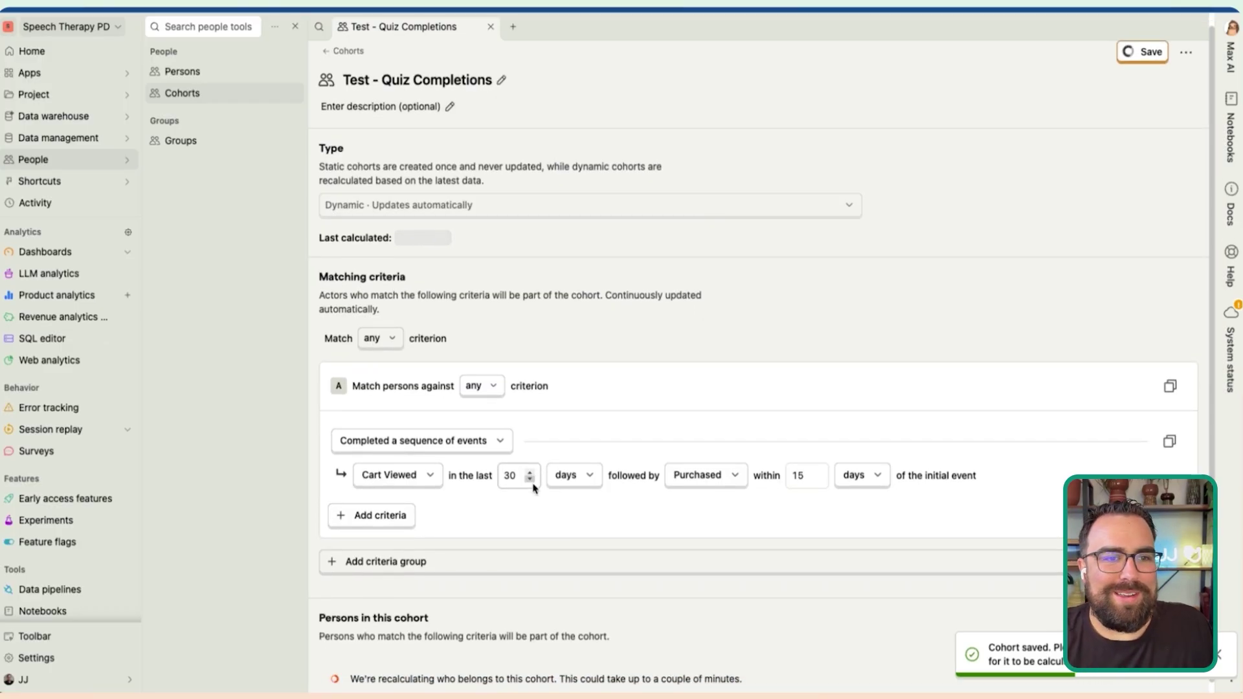
# Step: Revert the criterion to a completed_quiz event in the last 30 days, then go to Dashboards
pyautogui.click(433, 441)
pyautogui.click(433, 443)
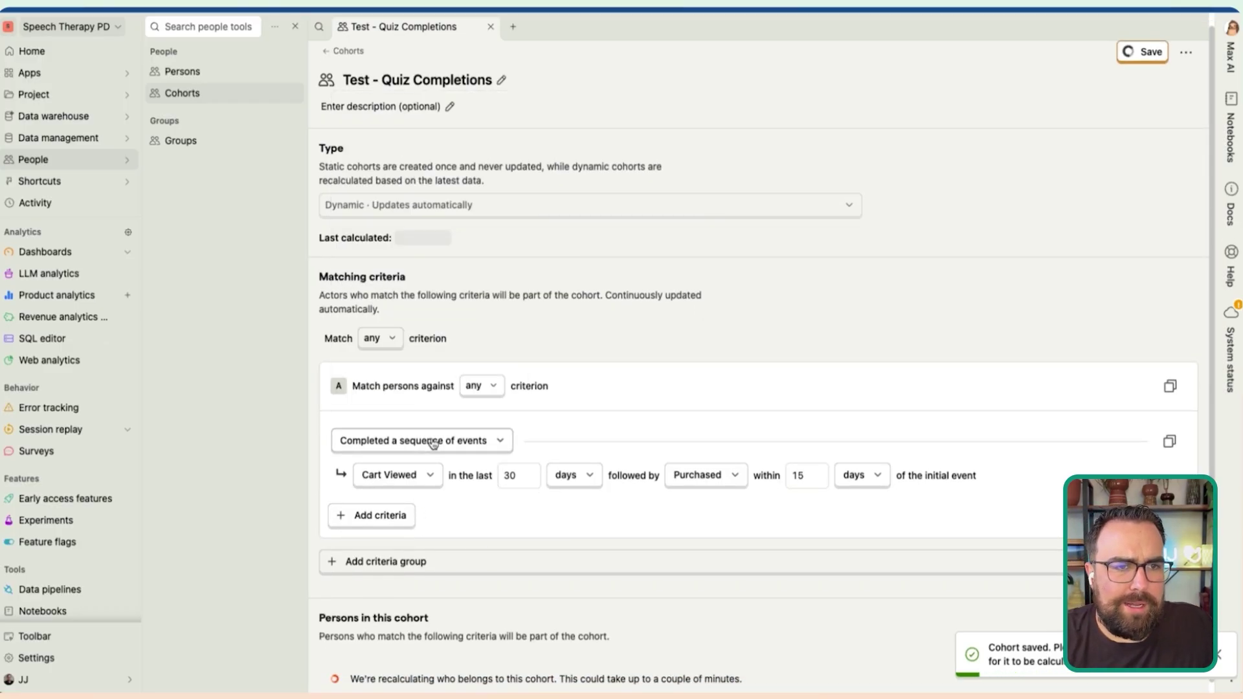
pyautogui.scroll(1, 422, 350)
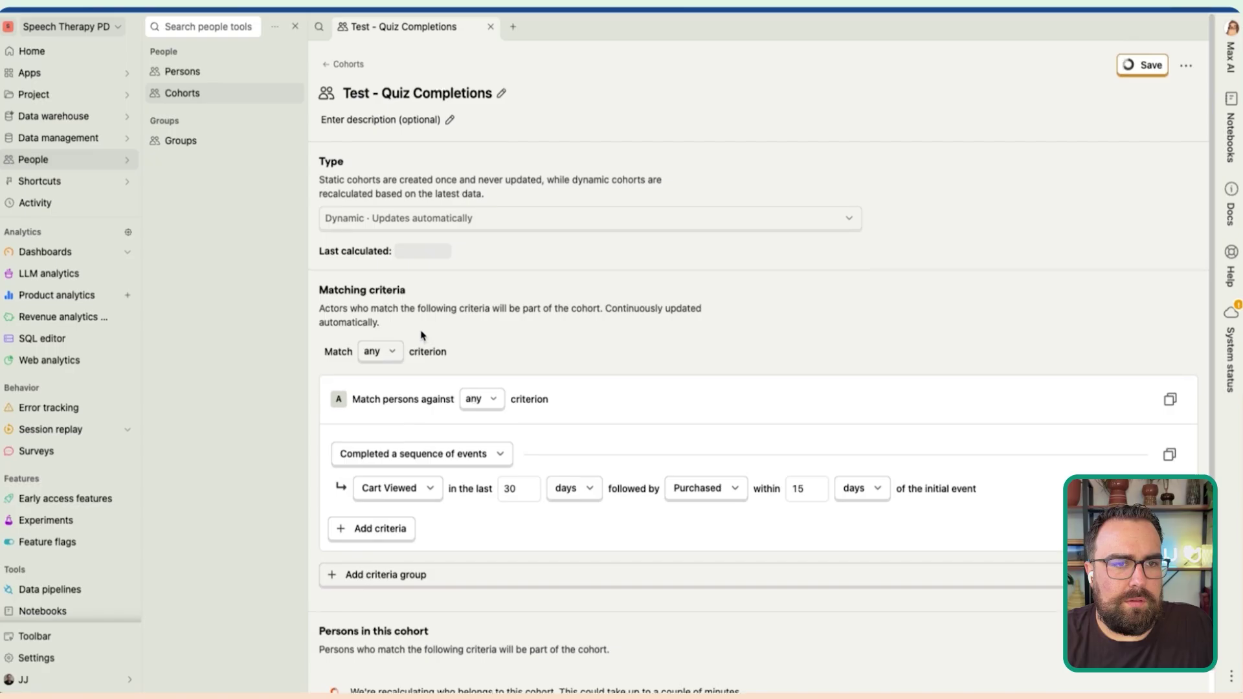
pyautogui.click(417, 458)
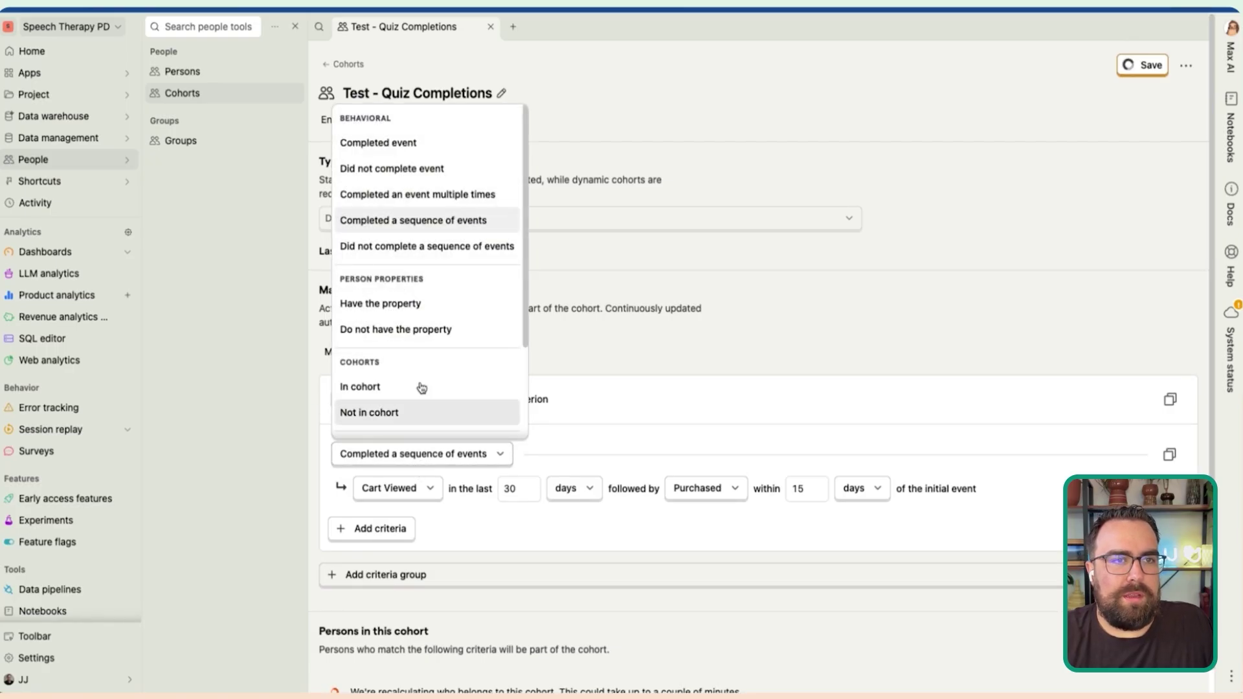
pyautogui.click(410, 144)
pyautogui.click(425, 488)
pyautogui.write('qui')
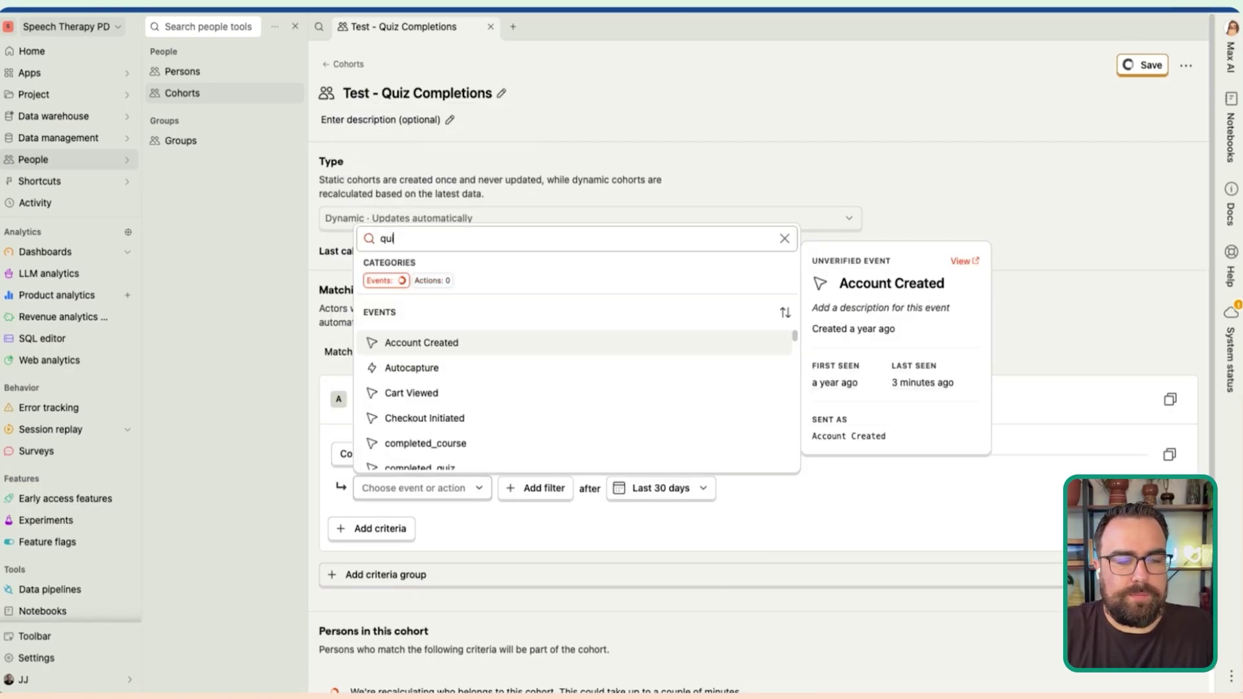
pyautogui.press('Return')
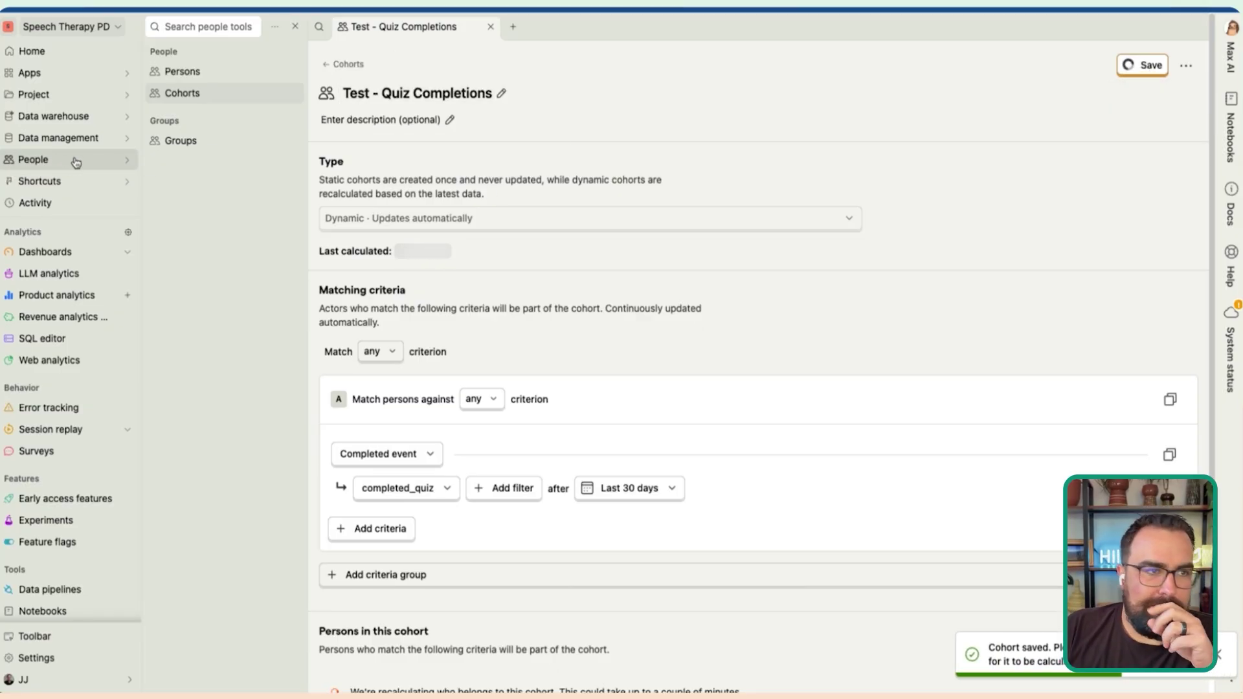
pyautogui.click(78, 252)
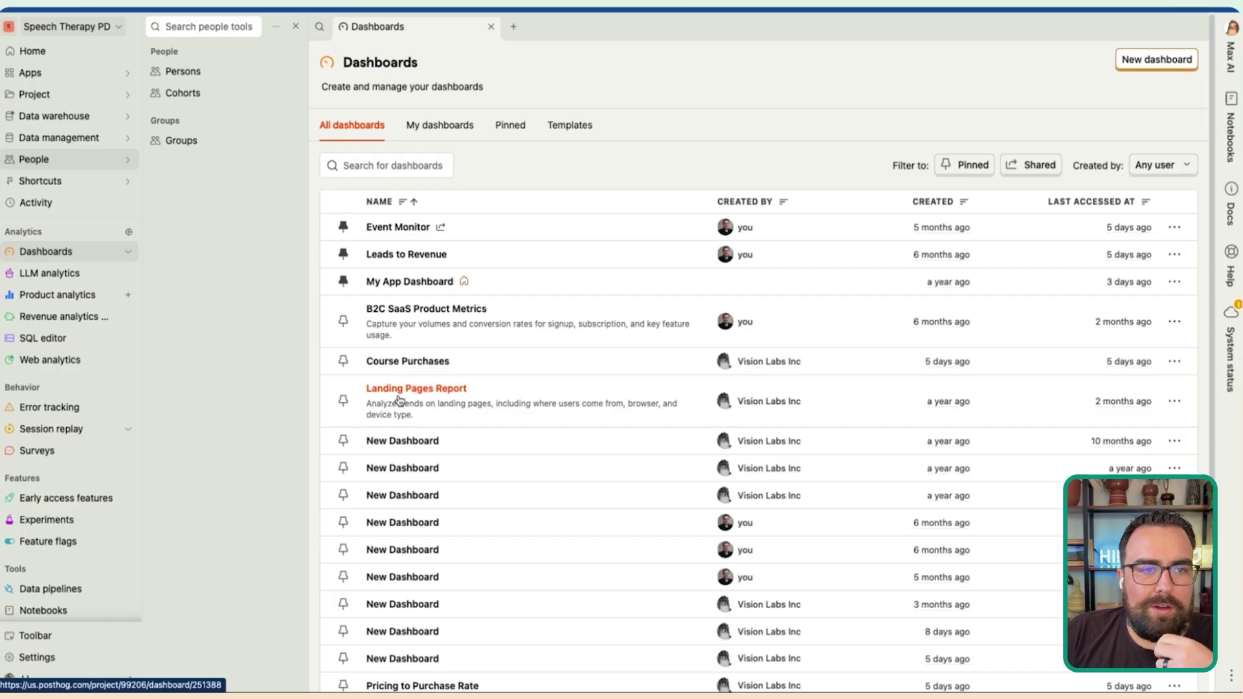
# Step: Open the Pricing to Purchase Rate dashboard and add the Test - Quiz Completions cohort breakdown
pyautogui.scroll(-2, 402, 393)
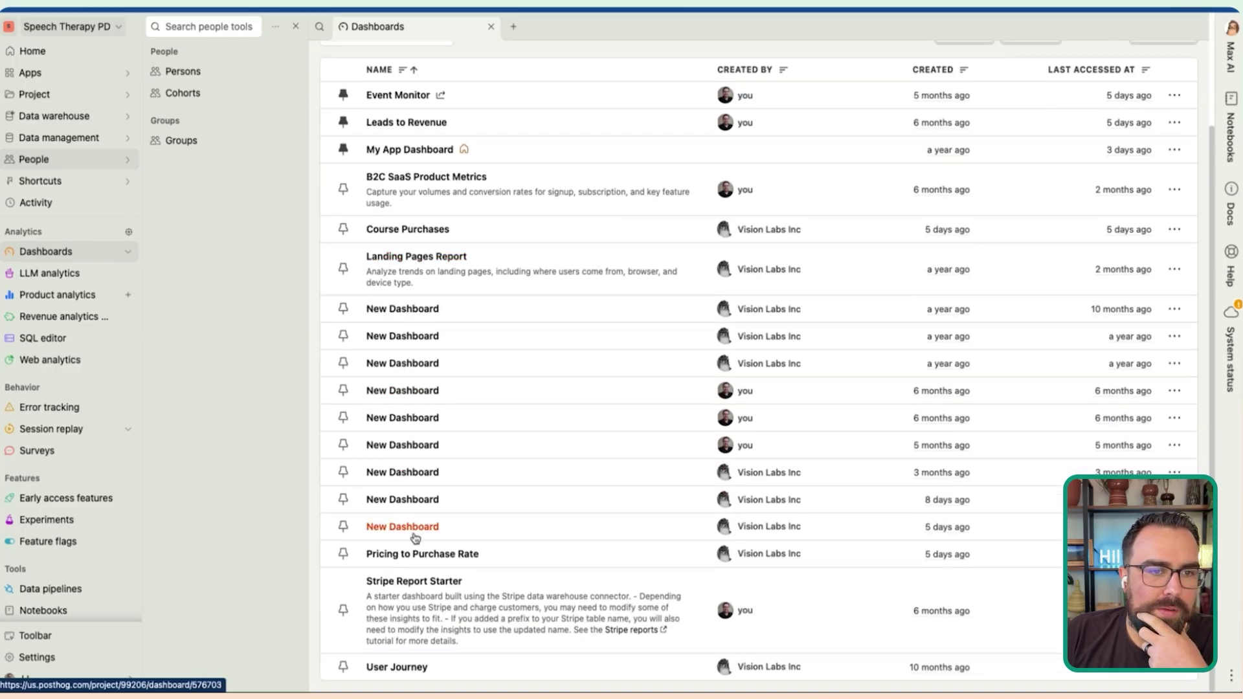
pyautogui.click(413, 555)
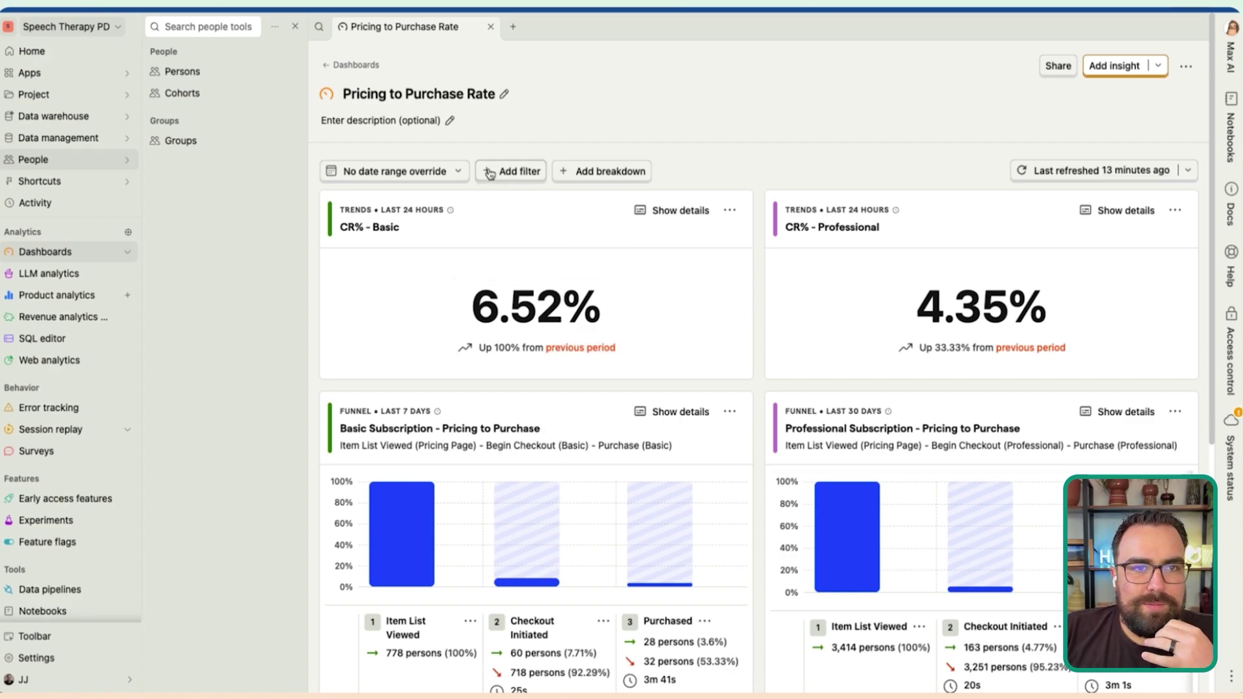
pyautogui.click(562, 173)
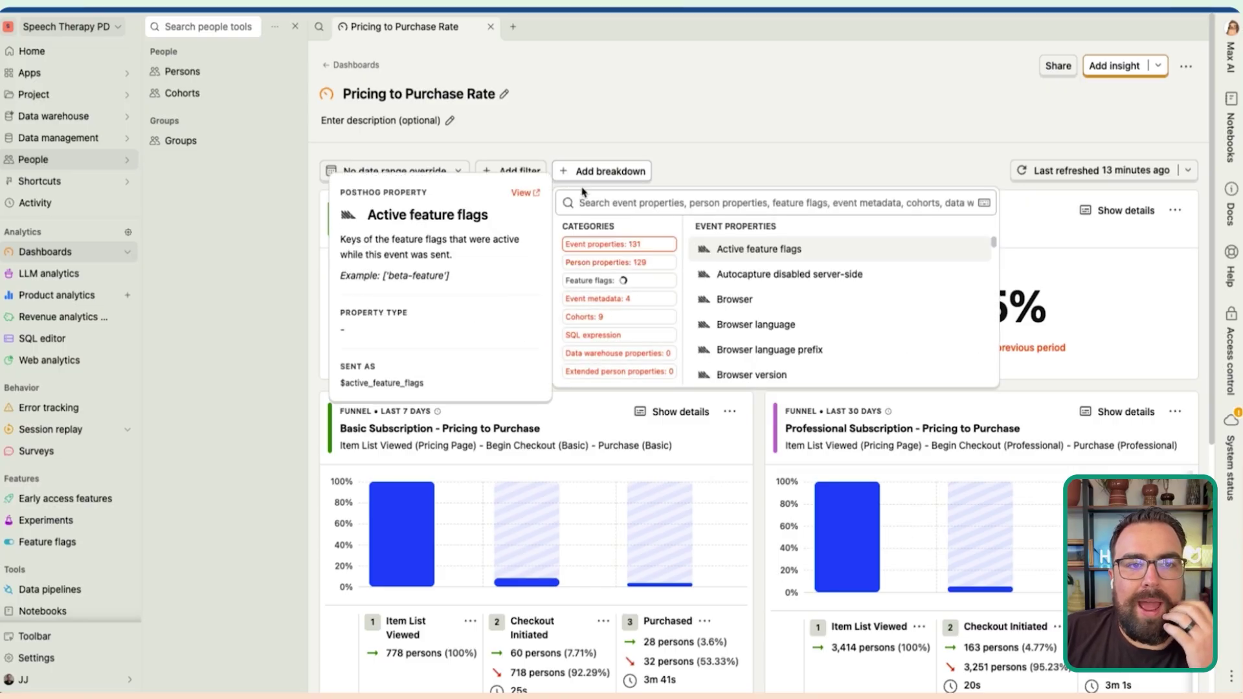
pyautogui.click(611, 317)
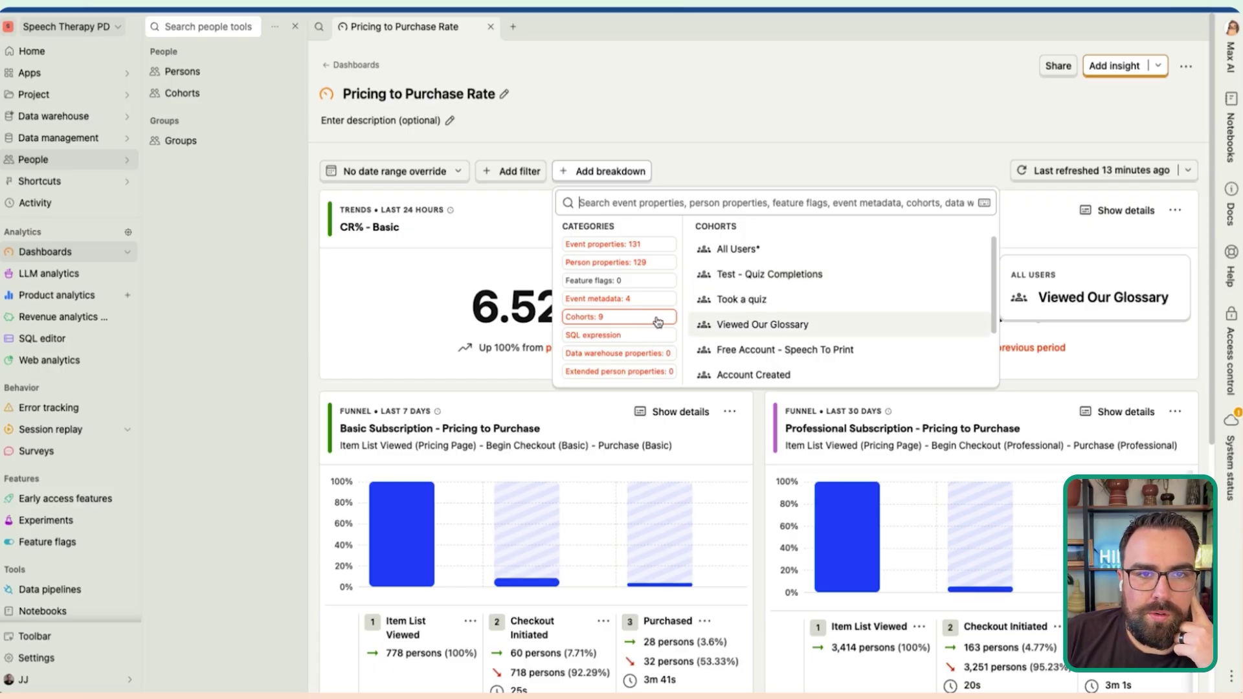
pyautogui.scroll(-1, 771, 286)
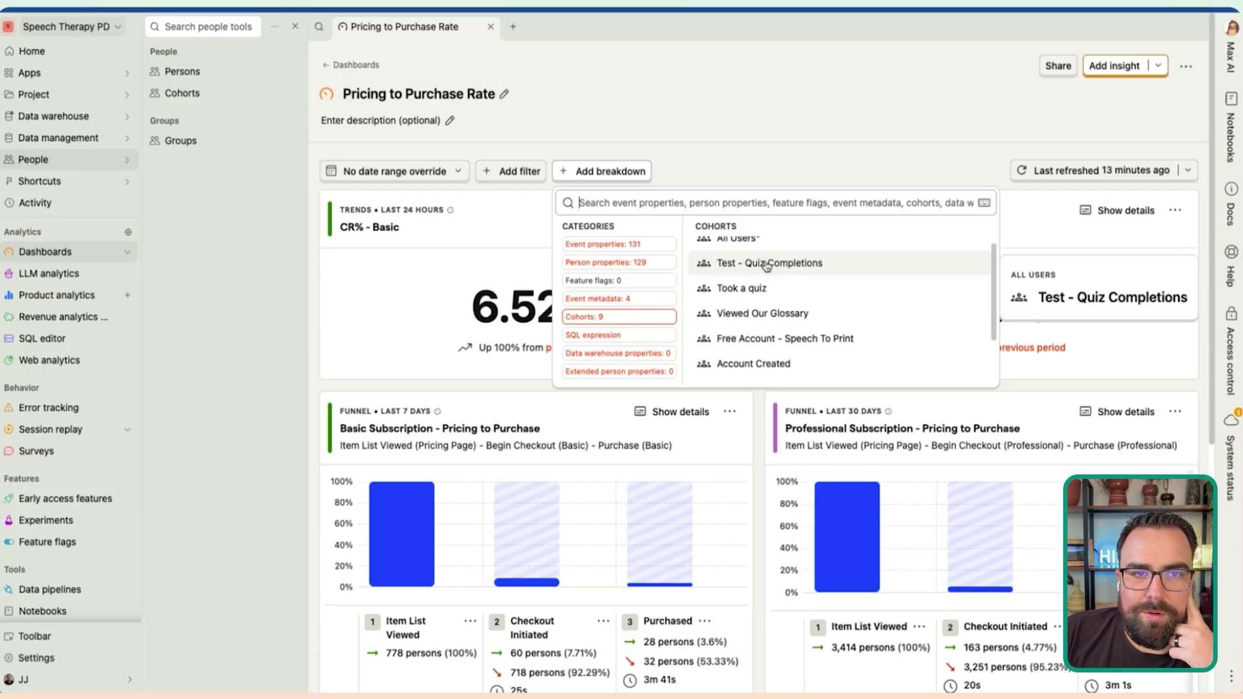
pyautogui.click(769, 267)
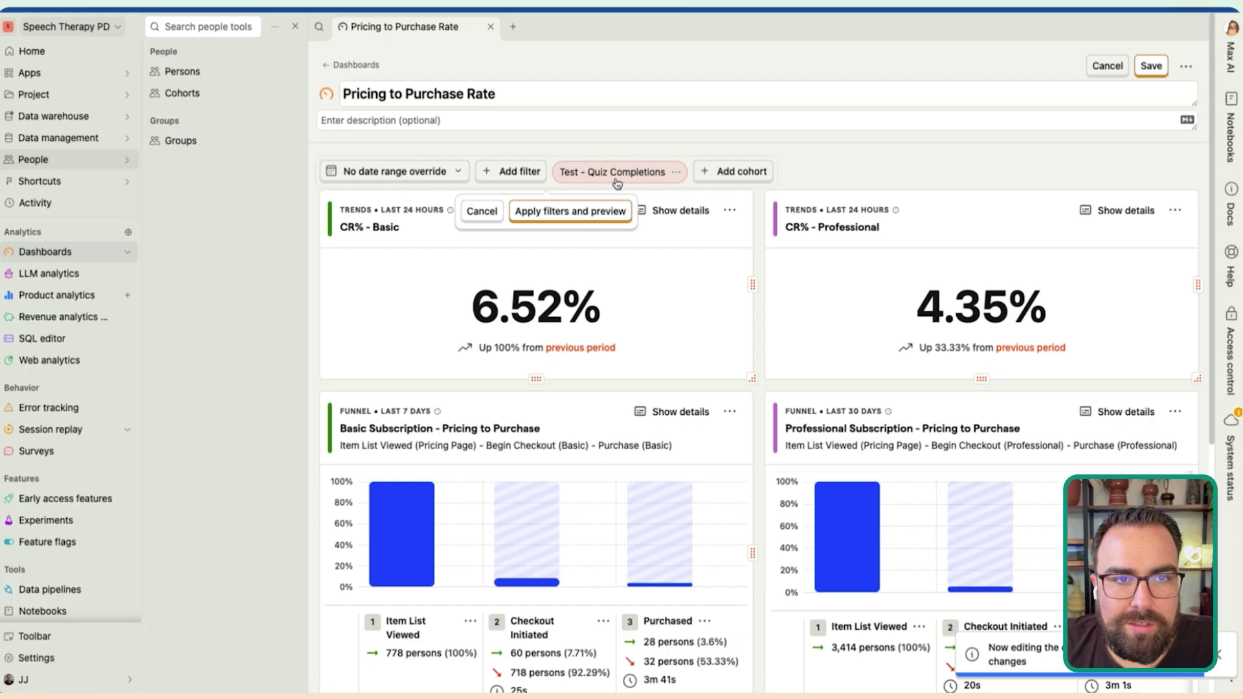
# Step: Apply the Test - Quiz Completions filter, preview the updated tiles, then return to the Cohorts list
pyautogui.click(602, 212)
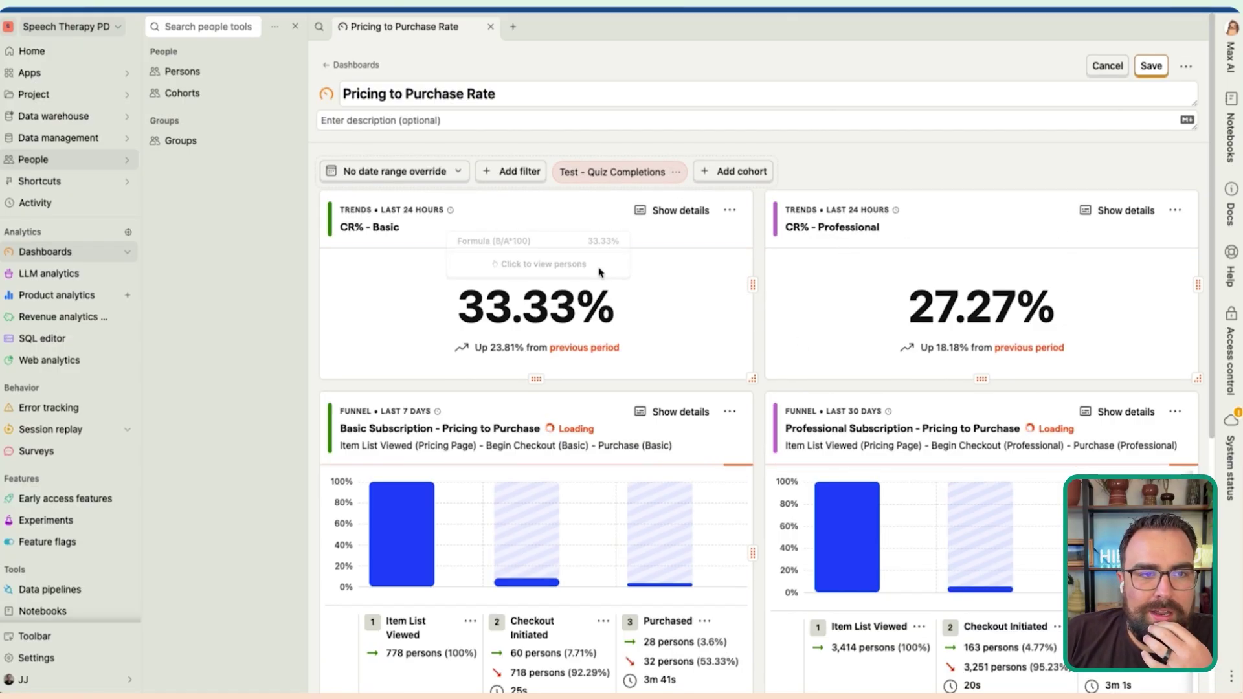
pyautogui.scroll(-2, 777, 331)
pyautogui.moveTo(647, 258)
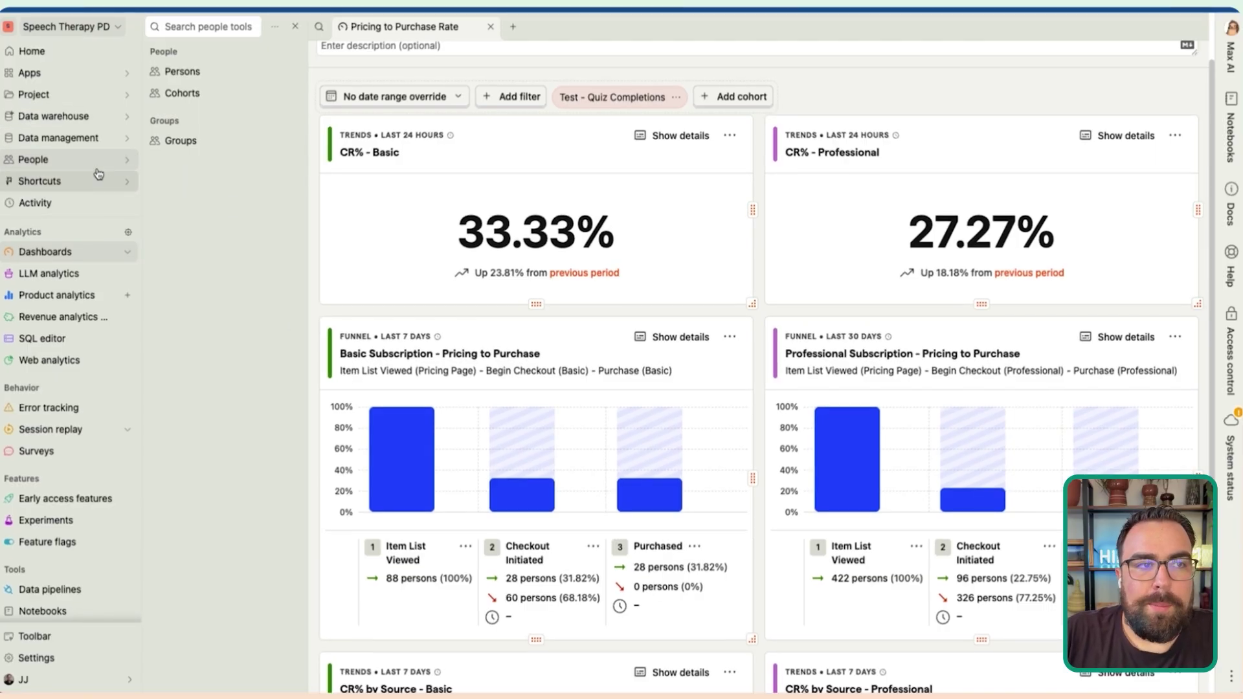
pyautogui.click(179, 97)
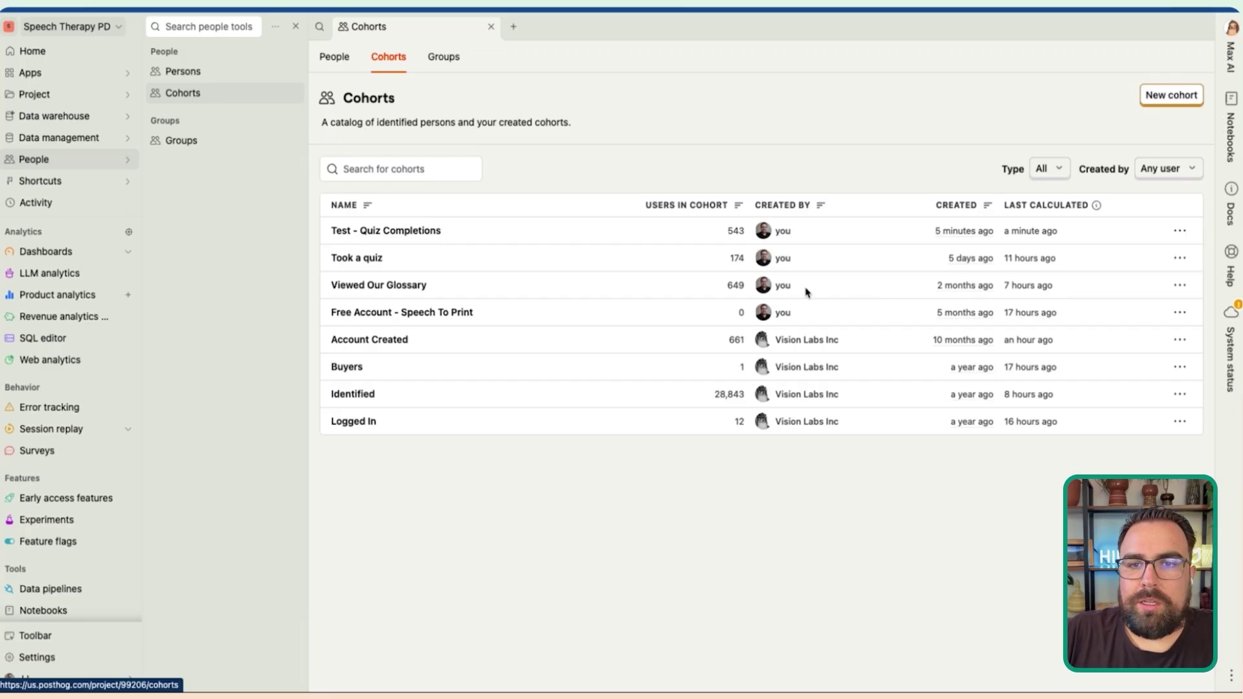
# Step: Look at the Viewed Our Glossary cohort's actions menu, close it, and switch to Groups
pyautogui.click(1180, 287)
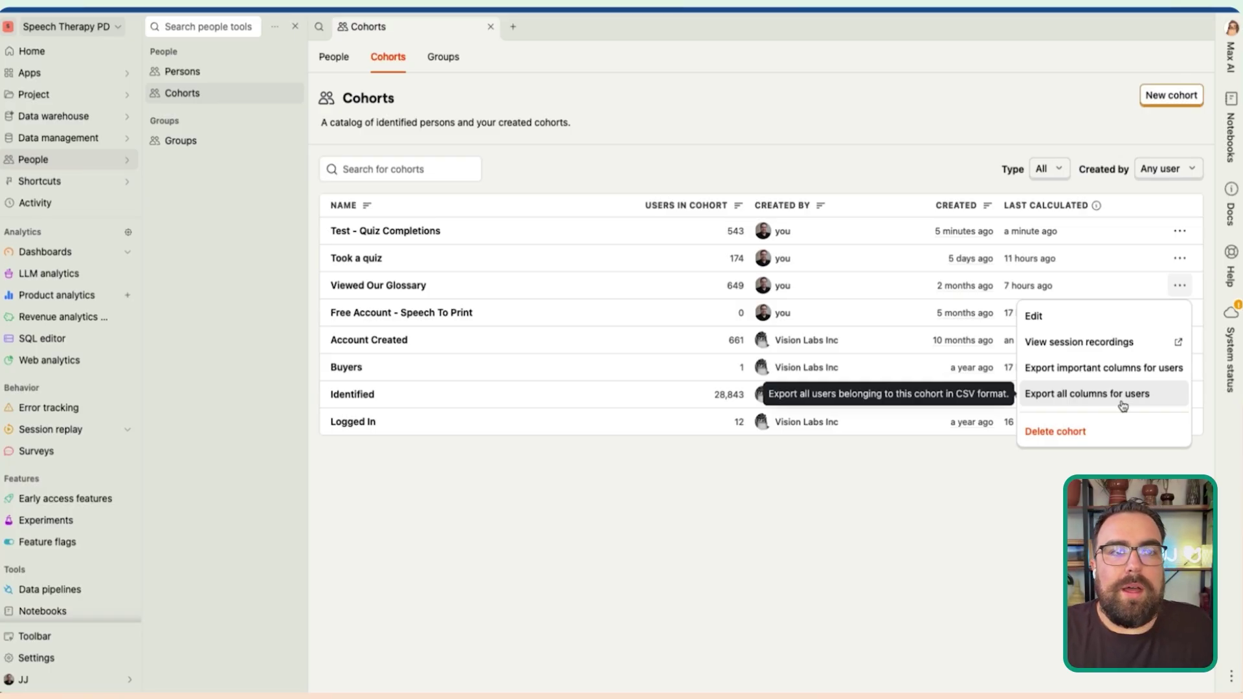
pyautogui.click(806, 127)
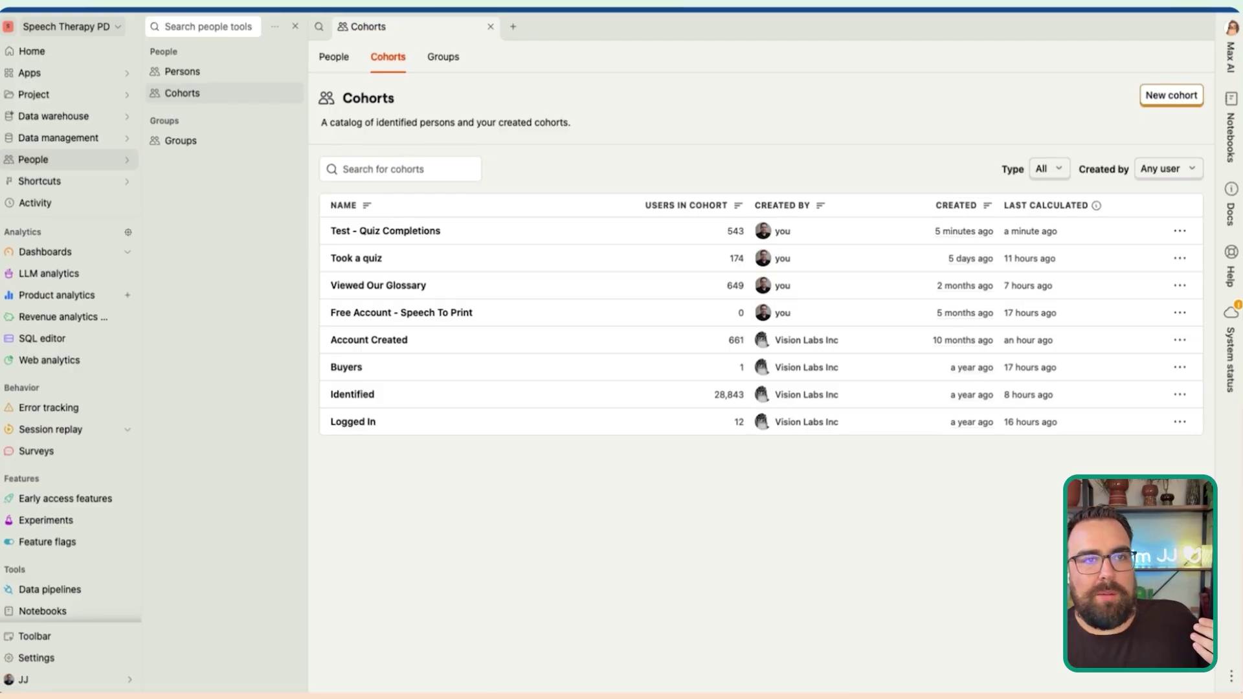
pyautogui.click(447, 69)
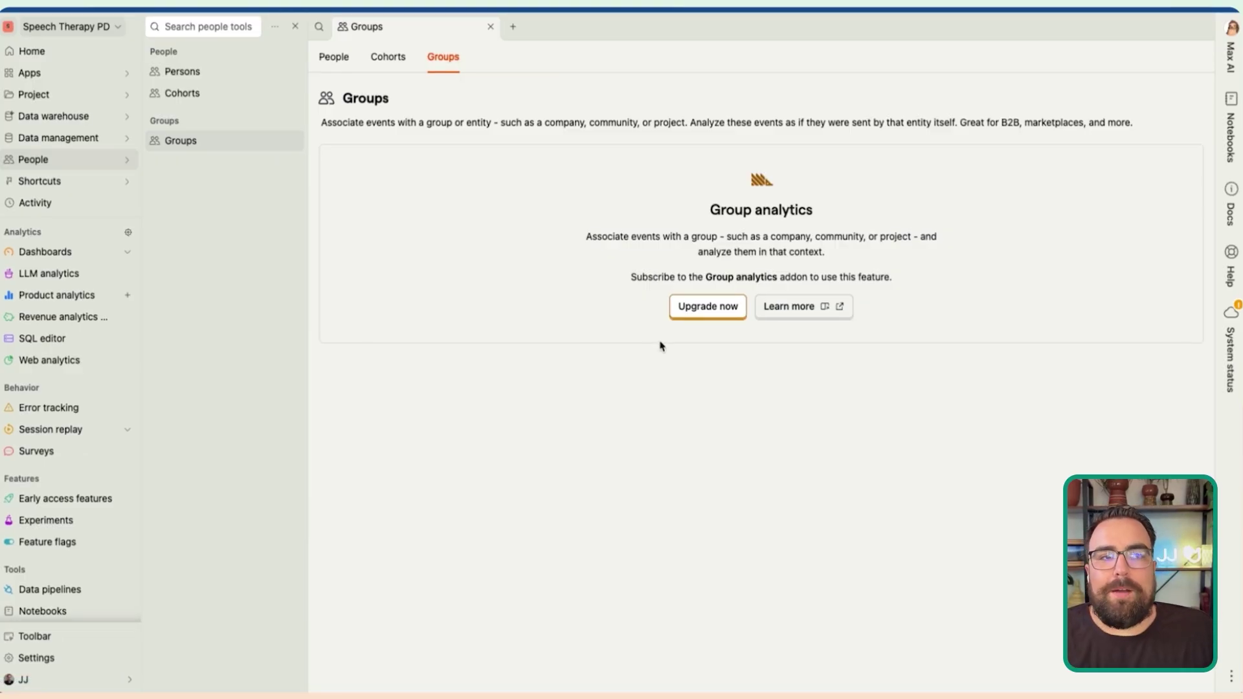
# Step: View the Group analytics add-on pricing in Billing and highlight the 1 M–2 M event price
pyautogui.click(693, 308)
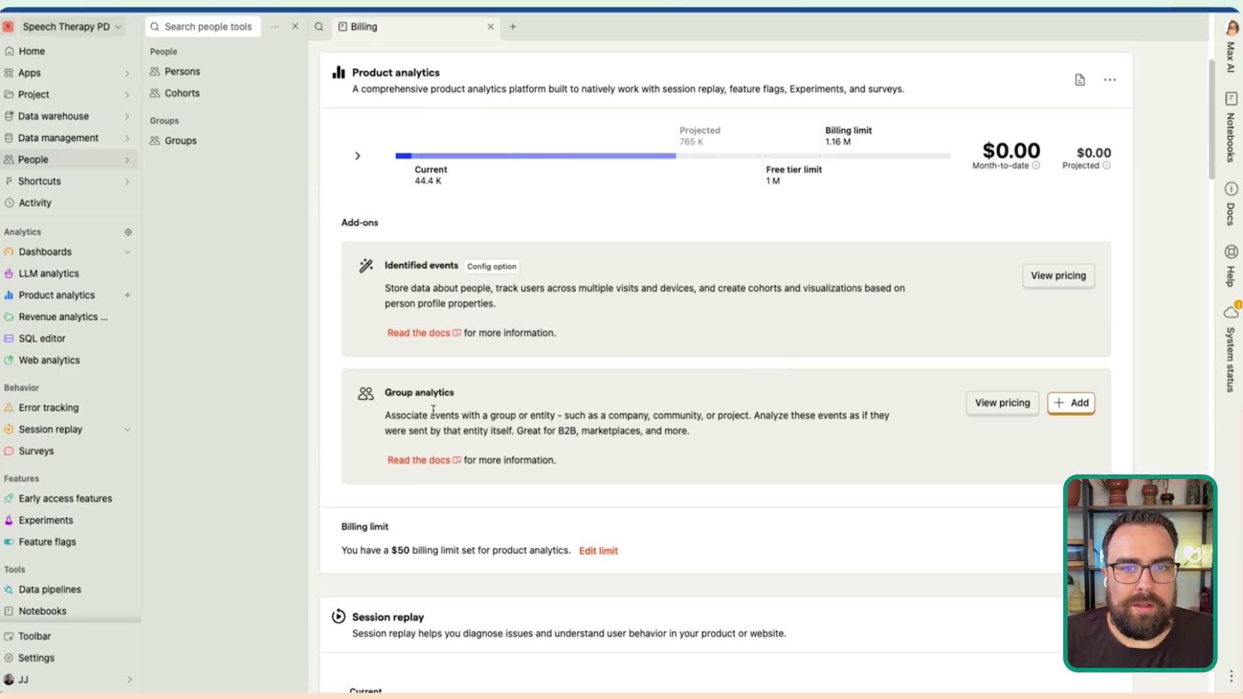
pyautogui.click(987, 402)
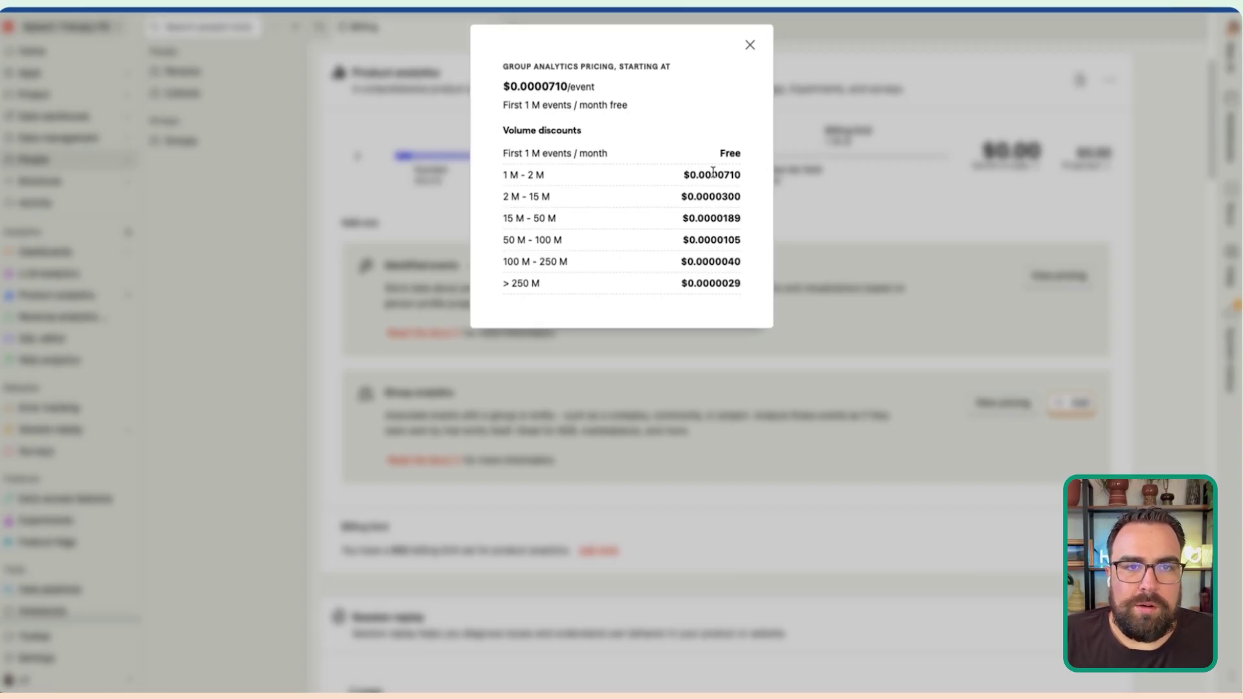
pyautogui.moveTo(723, 175); pyautogui.dragTo(737, 176)
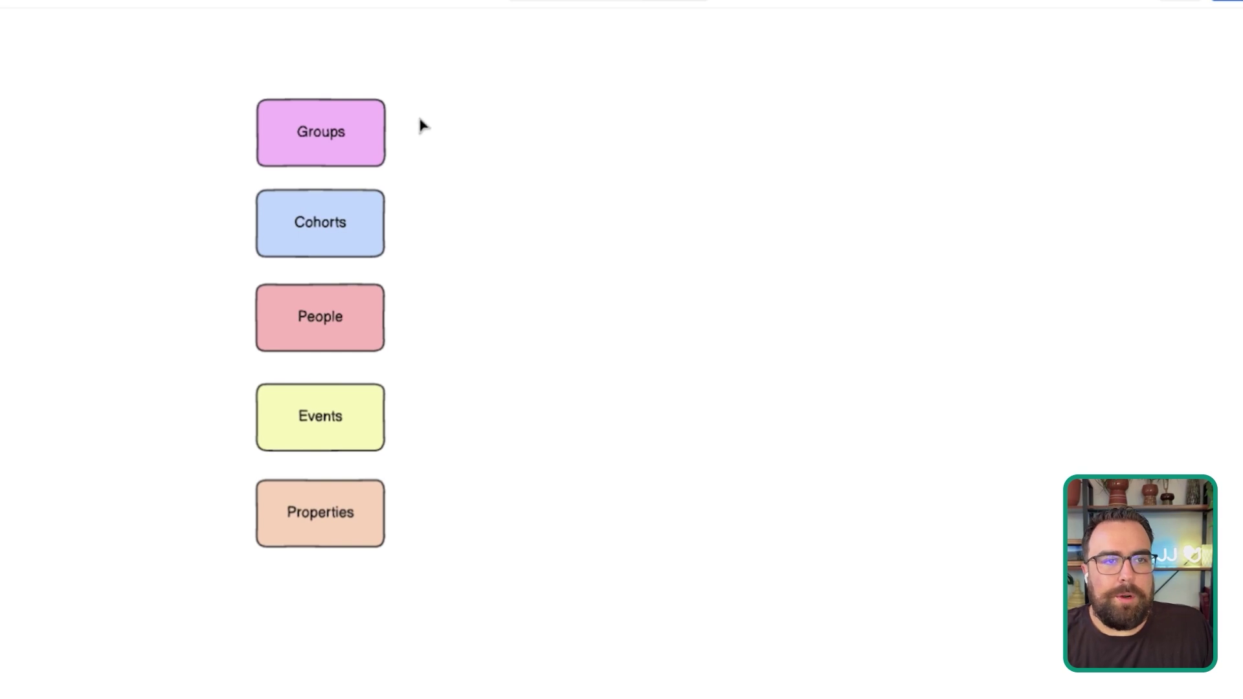
# Step: Duplicate the Groups box and move the copy to the right of the column
pyautogui.click(369, 134)
pyautogui.hotkey('ctrl', 'd')
pyautogui.moveTo(367, 132); pyautogui.dragTo(649, 135)
# Step: Add the bullet '- Every Event Must have the group identifier' under Groups and widen the box to fit it
pyautogui.doubleClick(655, 137)
pyautogui.click(684, 139)
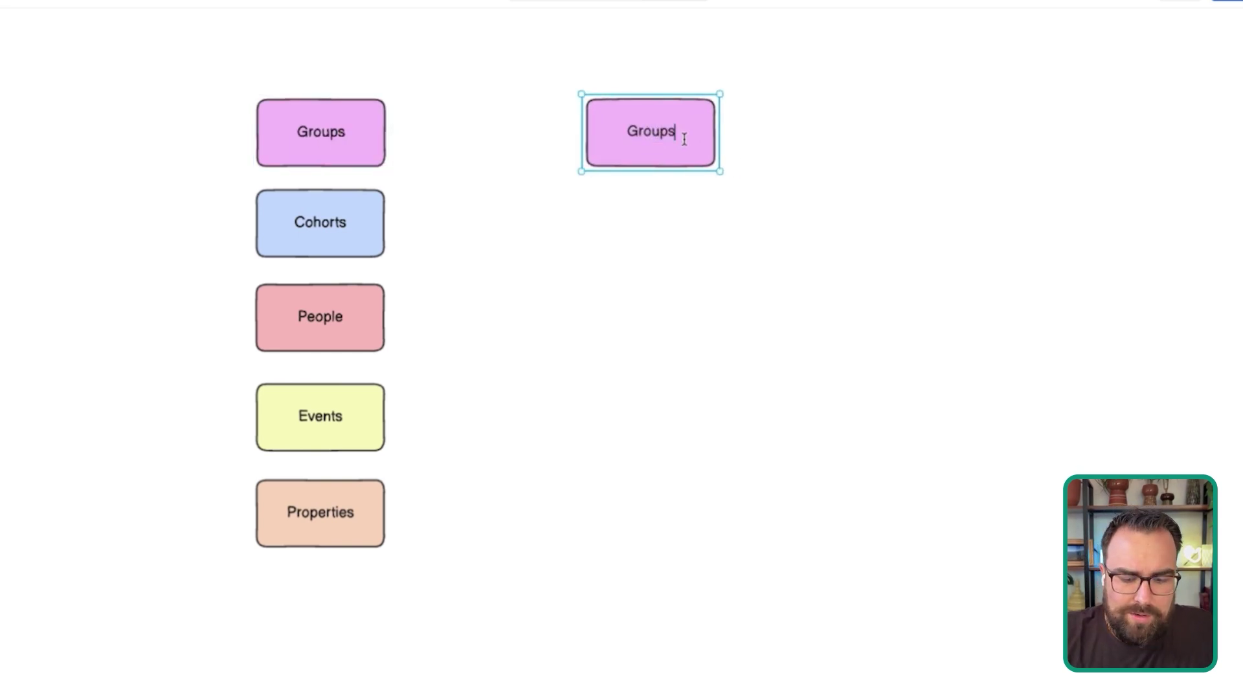
pyautogui.press('Return')
pyautogui.write('-')
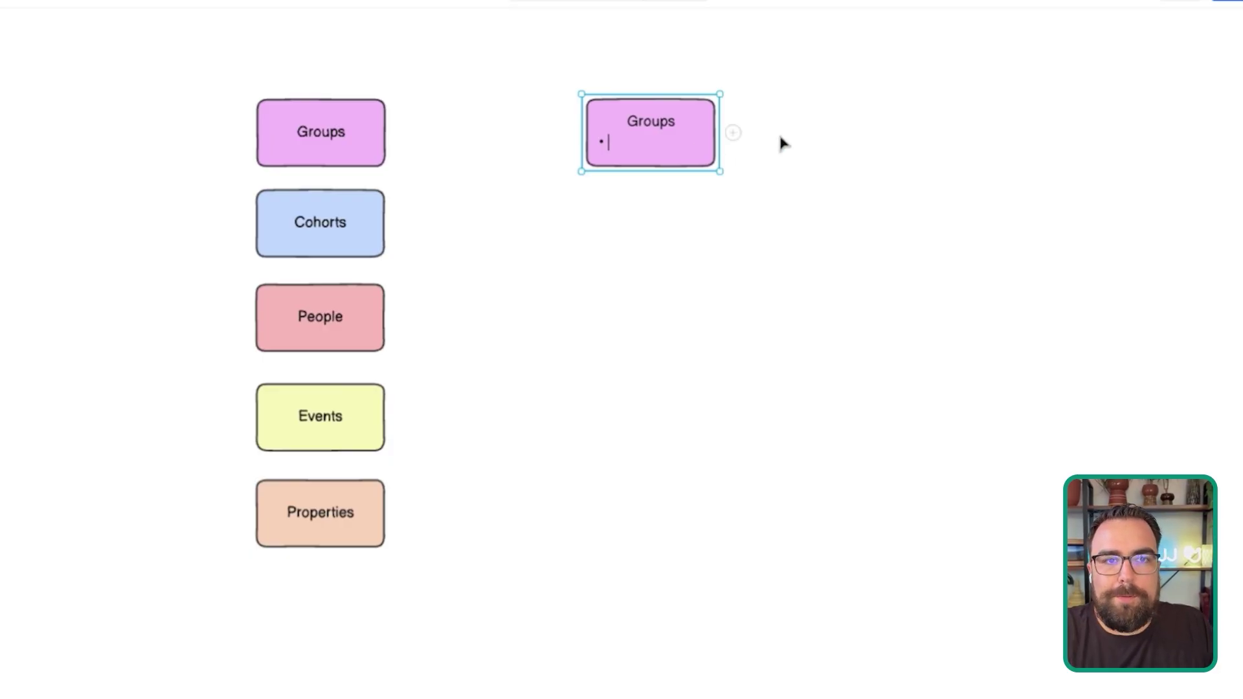
pyautogui.write('Every Event M')
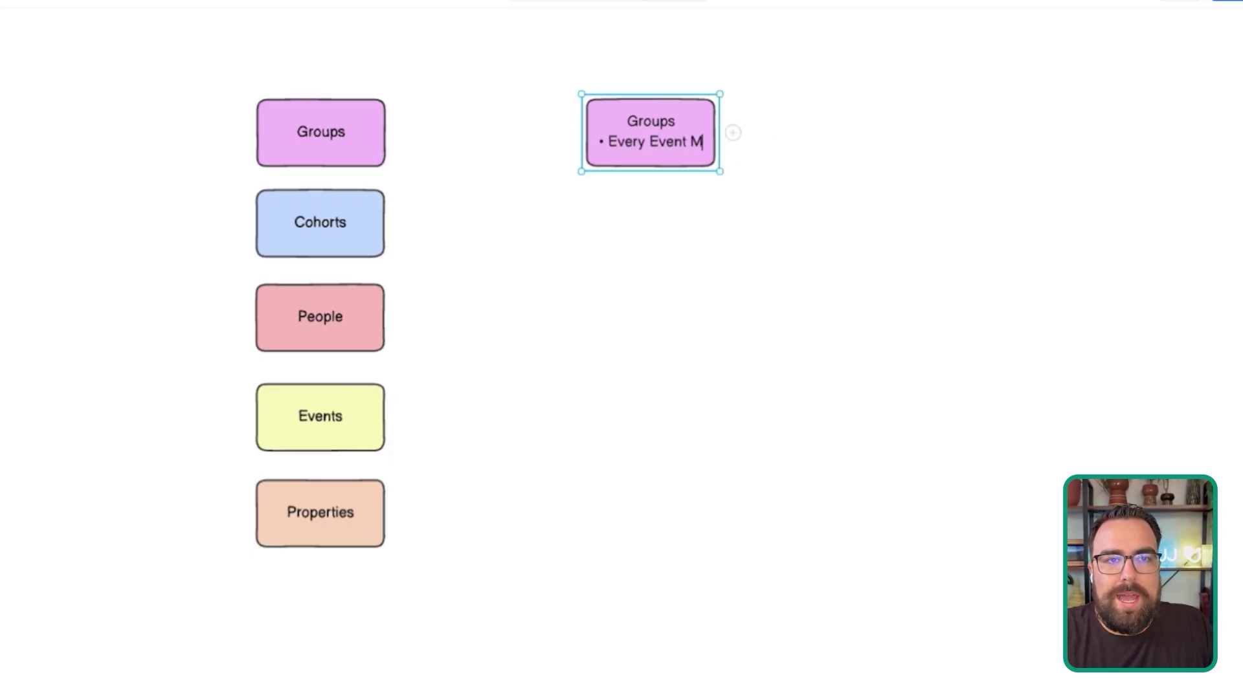
pyautogui.write('ust have the group ')
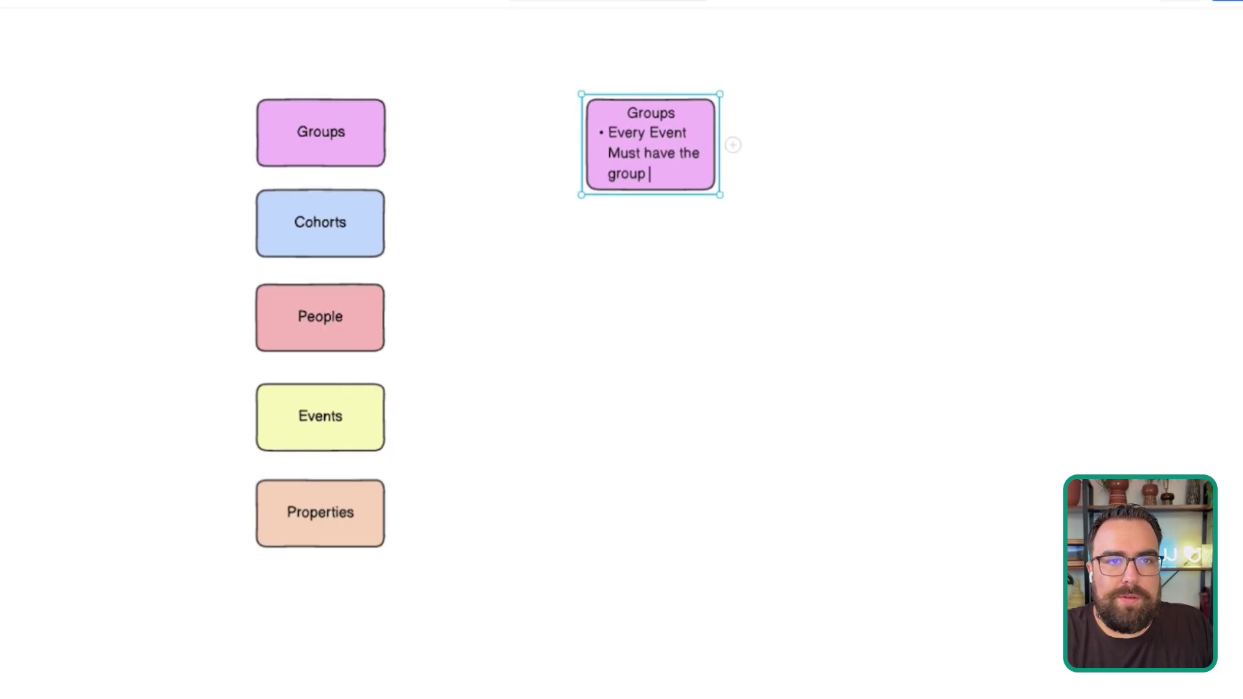
pyautogui.write('identifier')
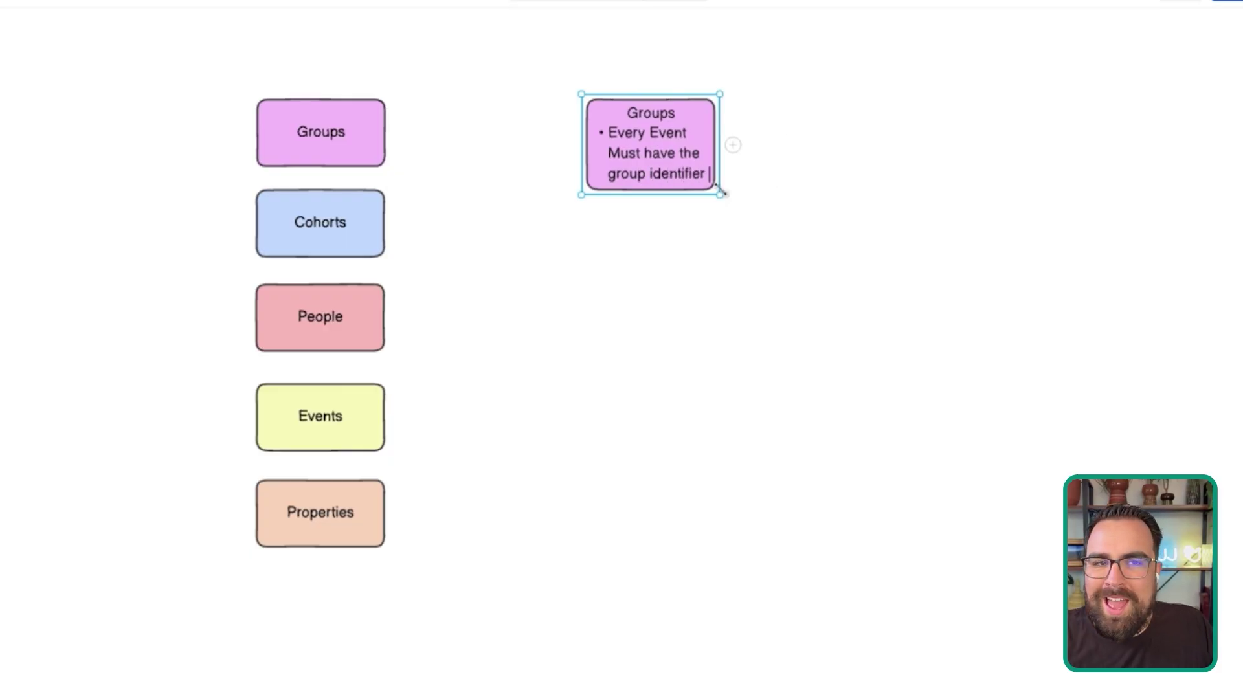
pyautogui.moveTo(720, 194); pyautogui.dragTo(905, 198)
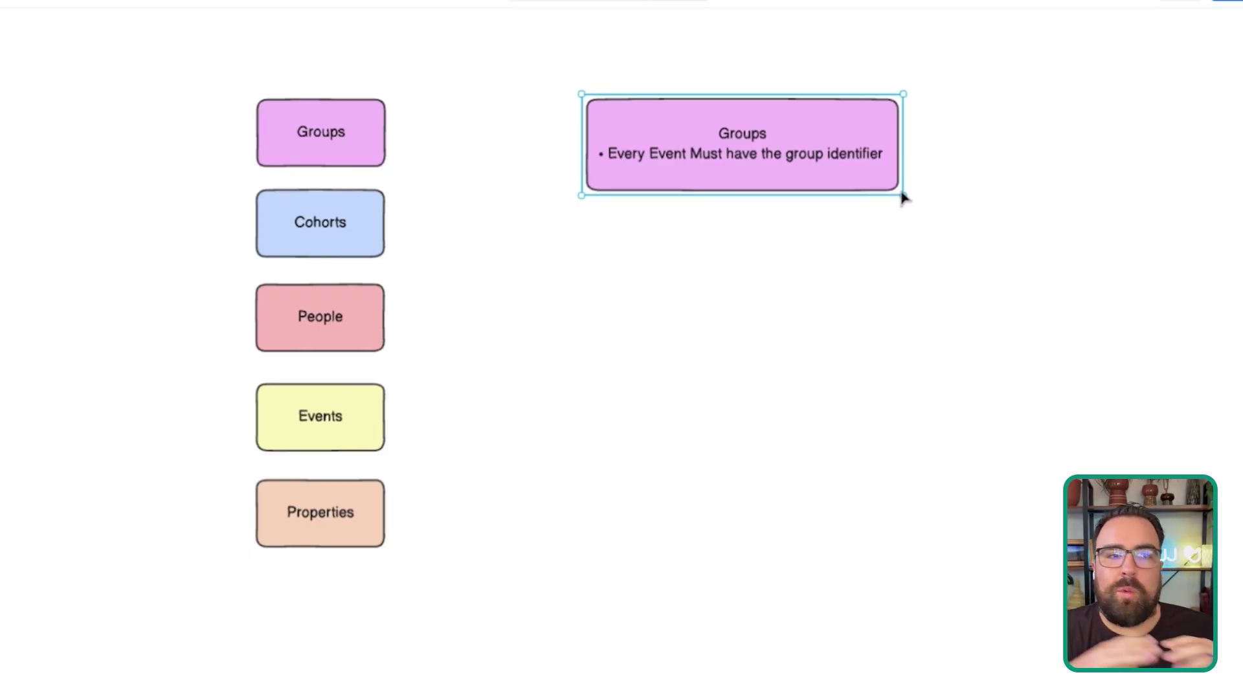
pyautogui.click(283, 304)
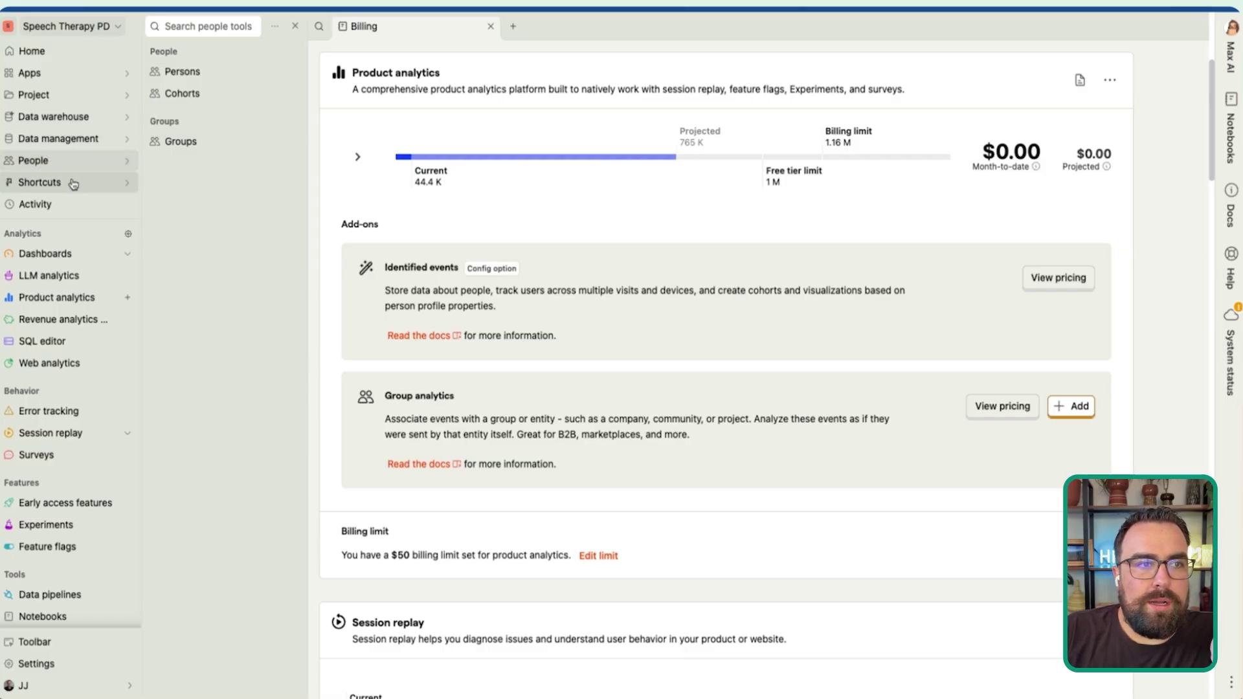
# Step: Return to the PostHog cohorts list by way of the Groups page
pyautogui.click(191, 95)
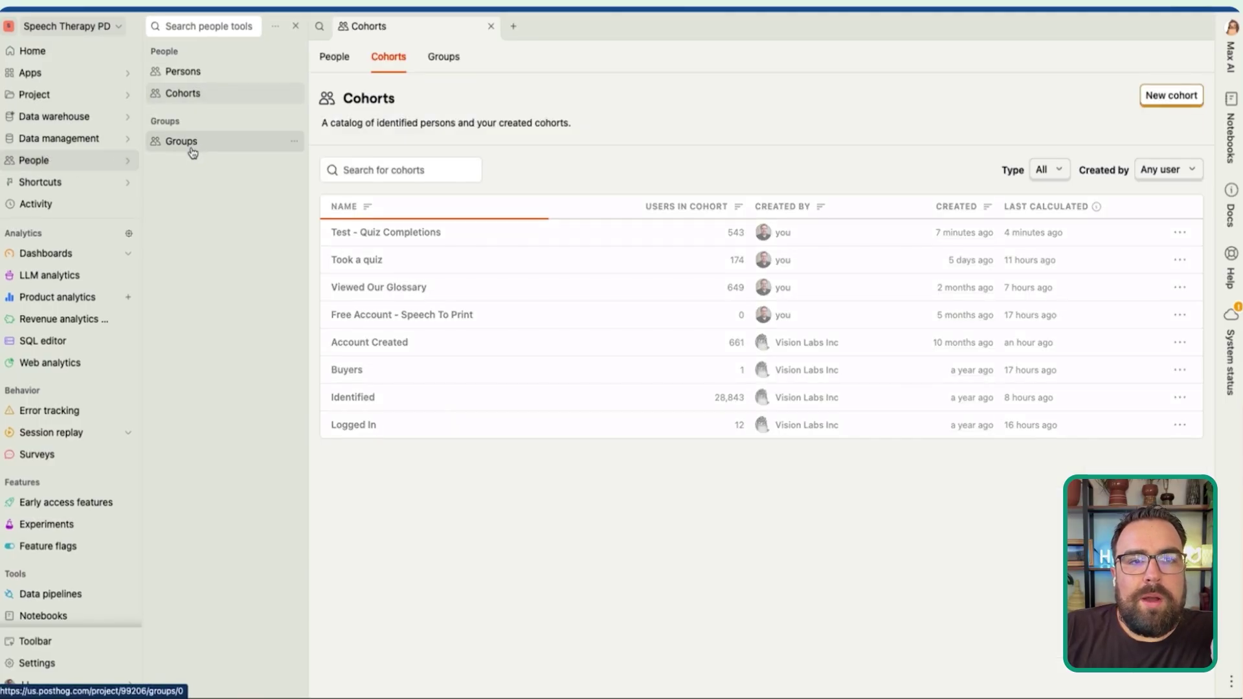
pyautogui.click(192, 153)
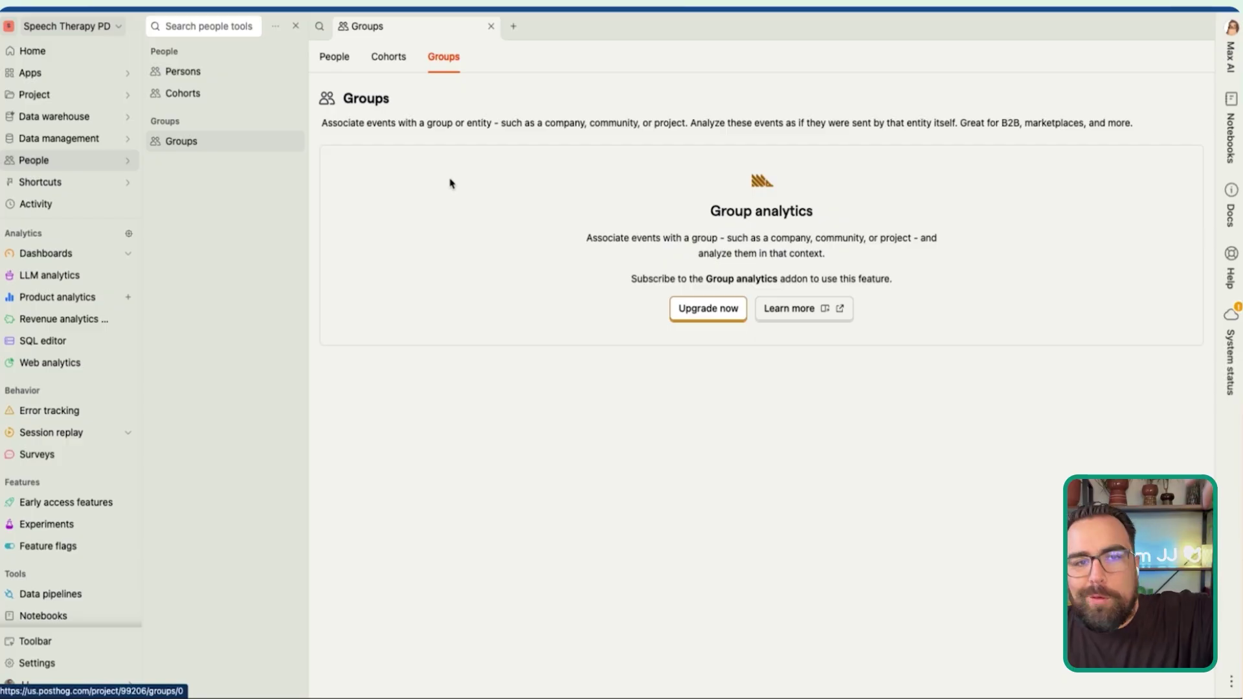
pyautogui.click(380, 58)
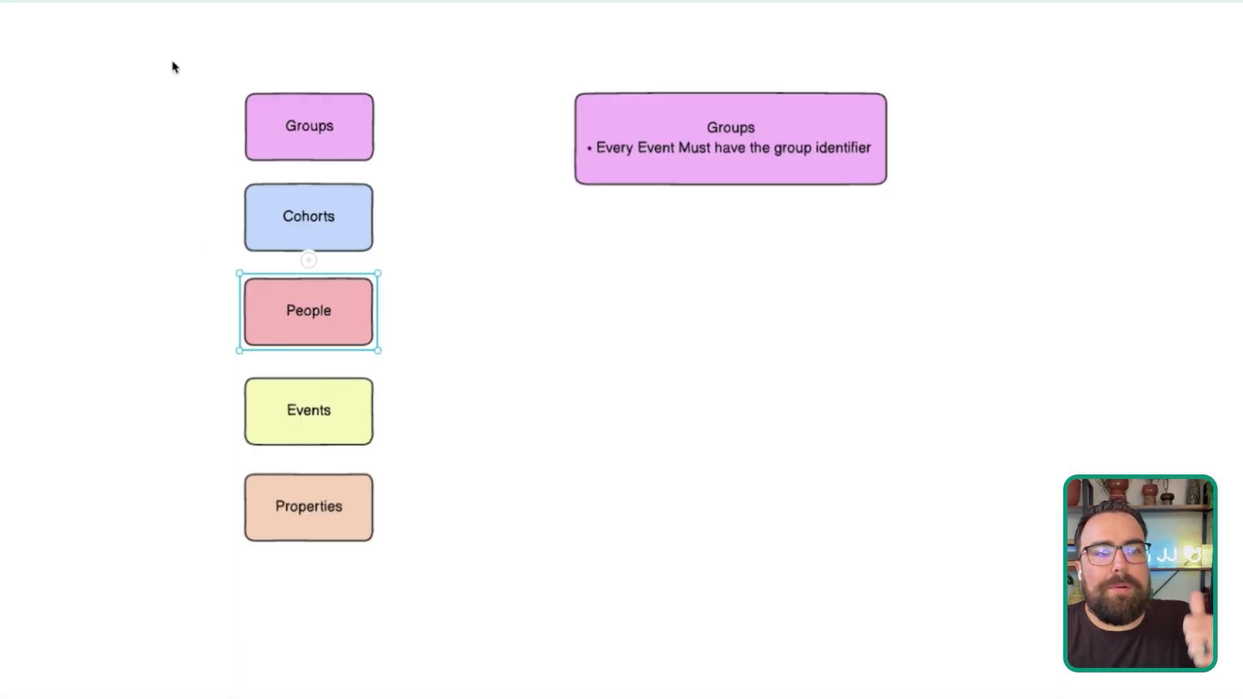
pyautogui.click(271, 505)
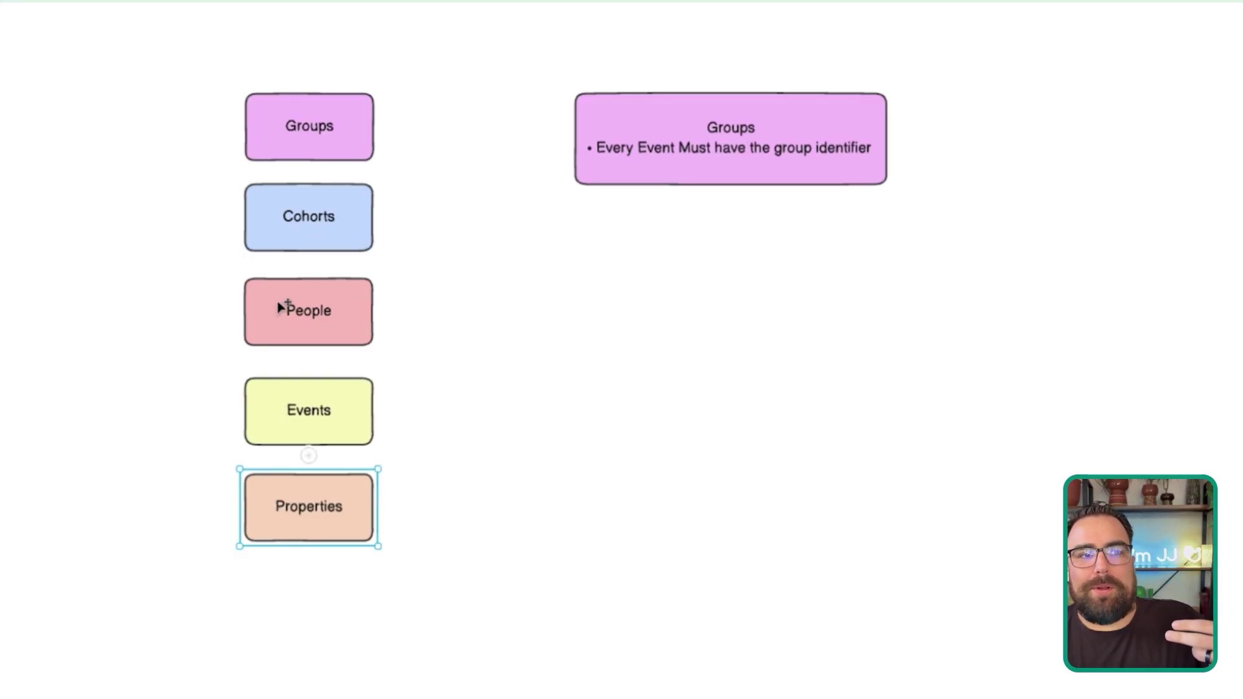
# Step: Draw arrows from the People box up to Cohorts and to Groups
pyautogui.click(341, 129)
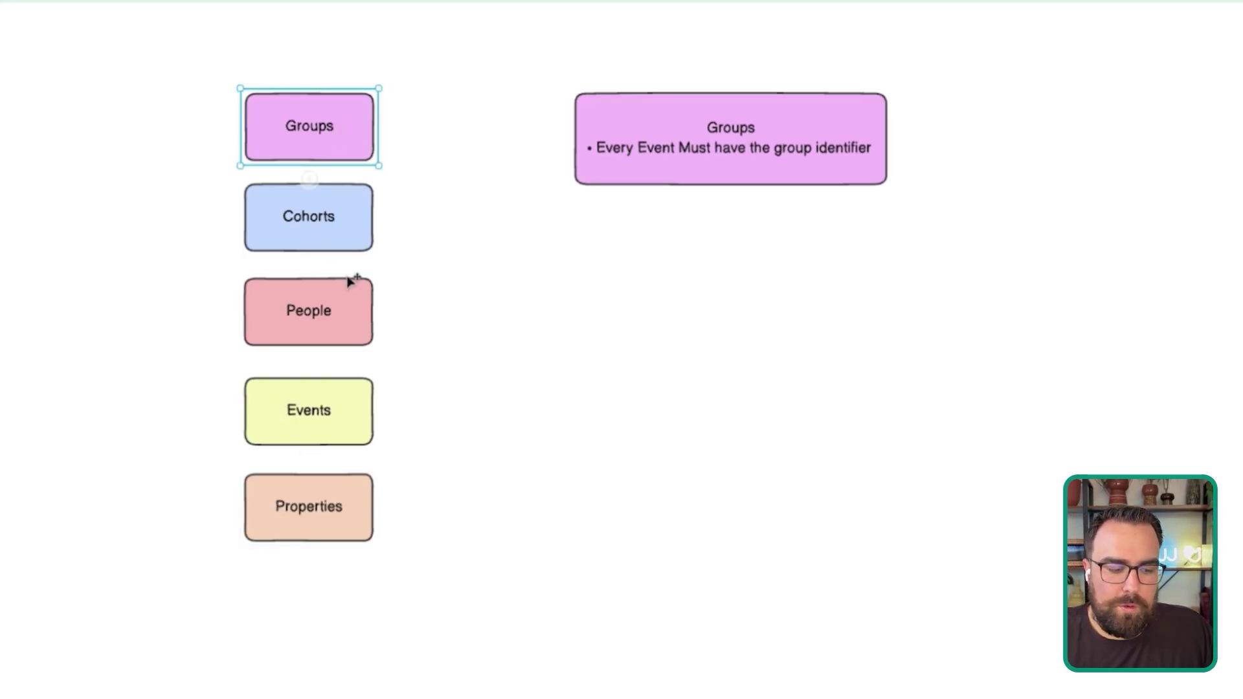
pyautogui.click(354, 284)
pyautogui.press('a')
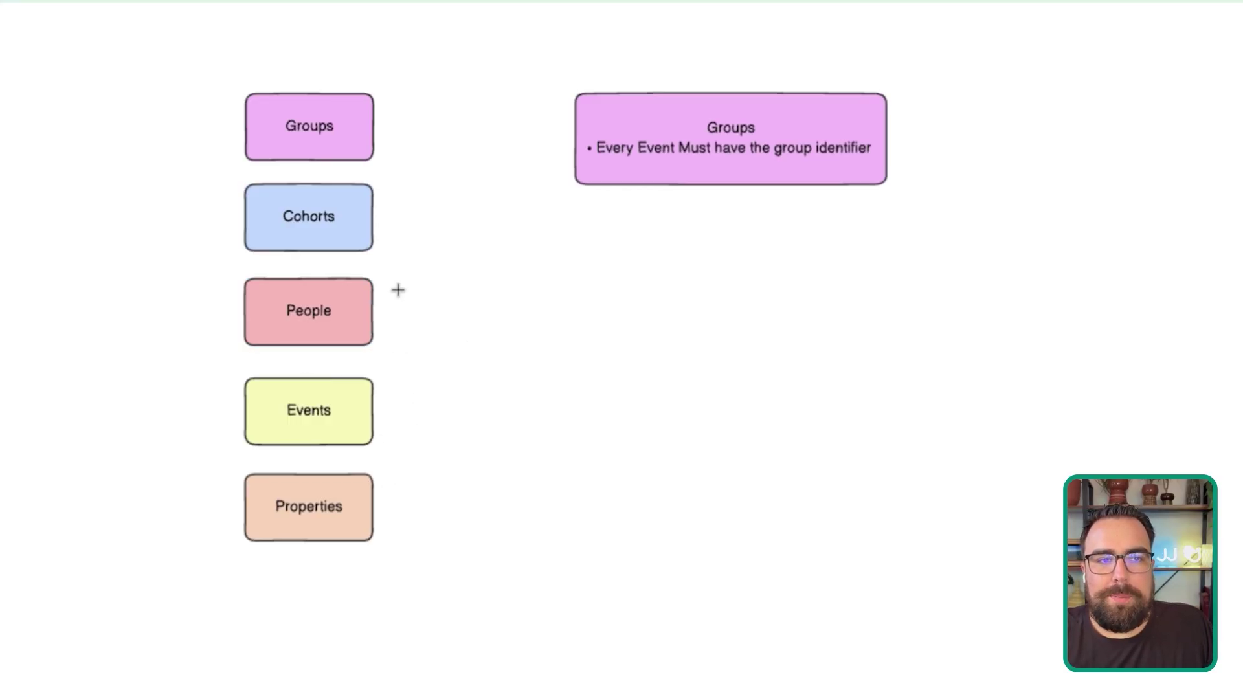
pyautogui.moveTo(376, 315)
pyautogui.mouseDown()
pyautogui.moveTo(408, 289)
pyautogui.moveTo(381, 217)
pyautogui.mouseUp()
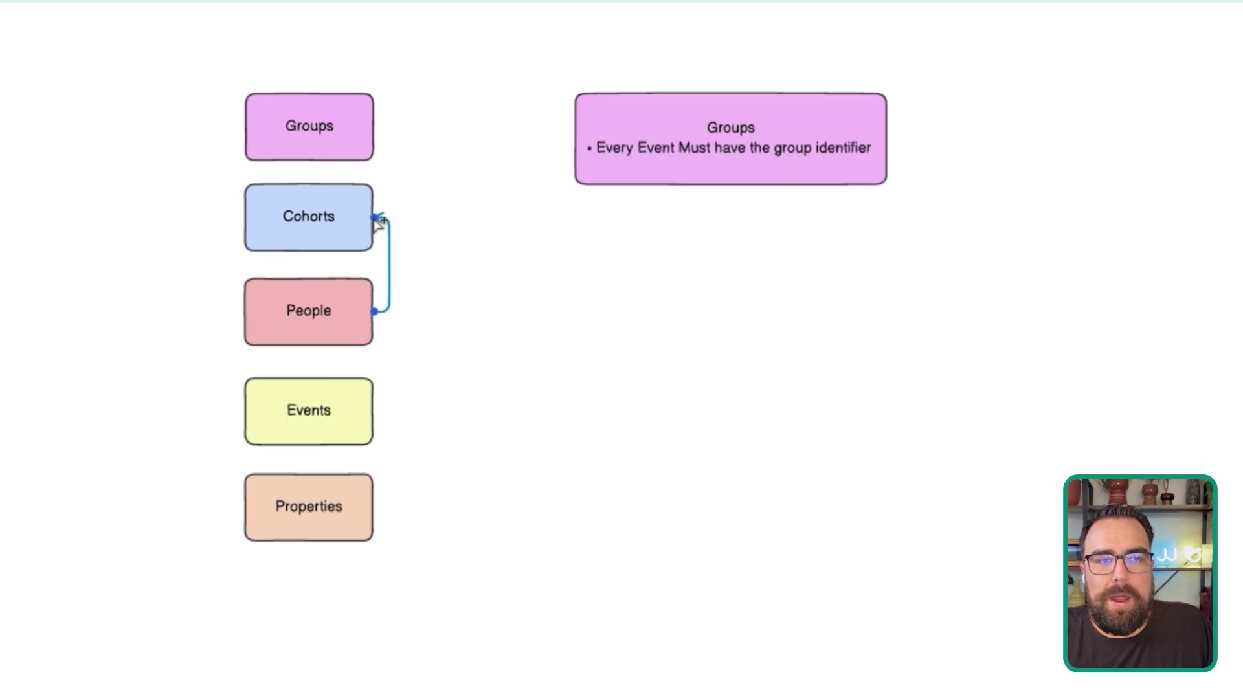
pyautogui.moveTo(392, 311)
pyautogui.mouseDown()
pyautogui.moveTo(382, 104)
pyautogui.moveTo(384, 131)
pyautogui.mouseUp()
# Step: Draw arrows from Events up to People and from Properties up to Events
pyautogui.press('a')
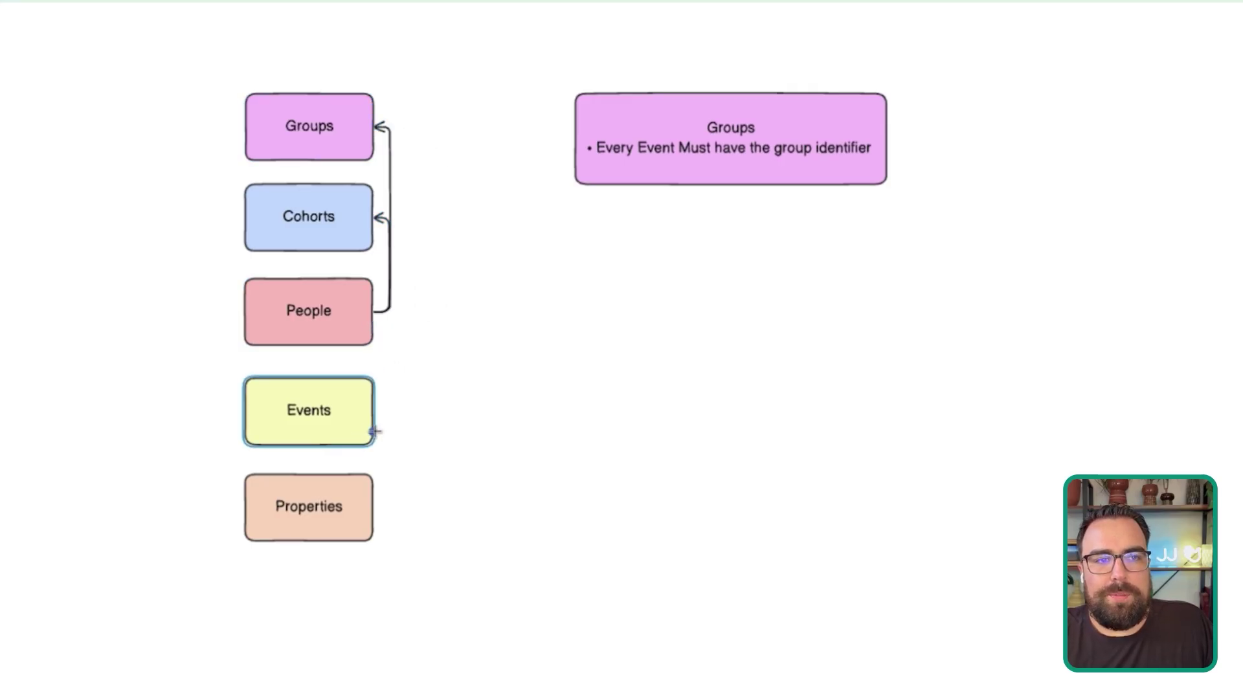
pyautogui.moveTo(376, 419)
pyautogui.mouseDown()
pyautogui.moveTo(386, 389)
pyautogui.moveTo(360, 323)
pyautogui.moveTo(374, 313)
pyautogui.mouseUp()
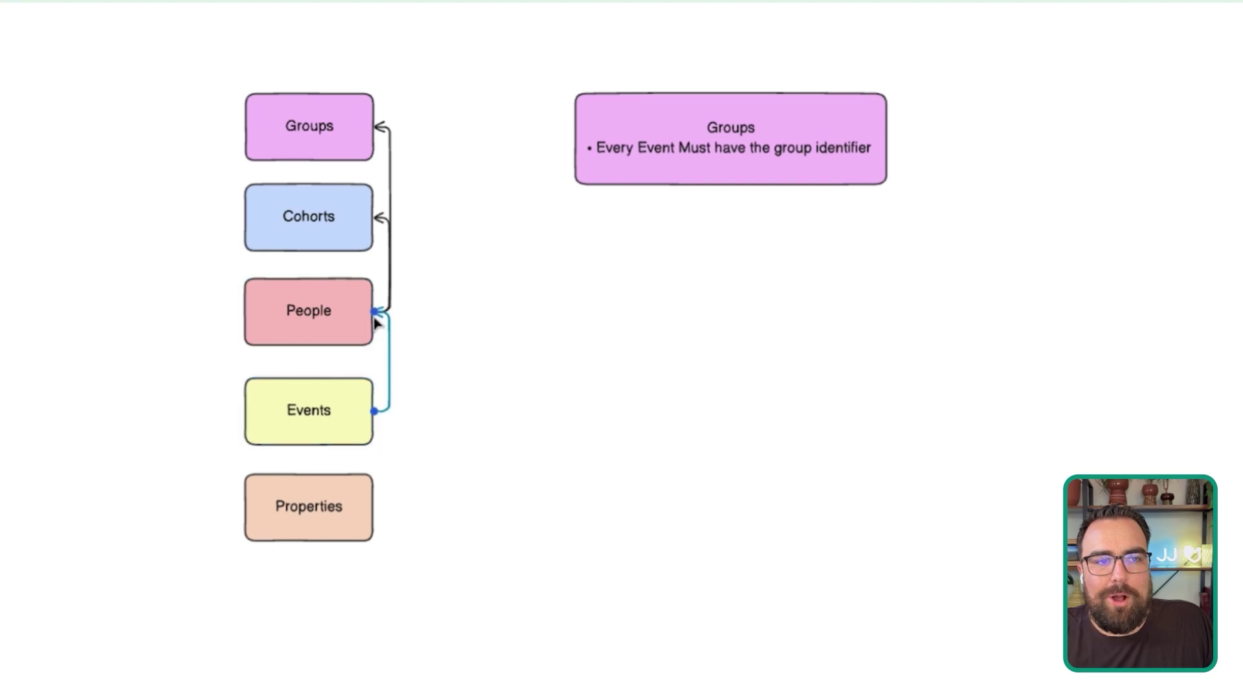
pyautogui.press('a')
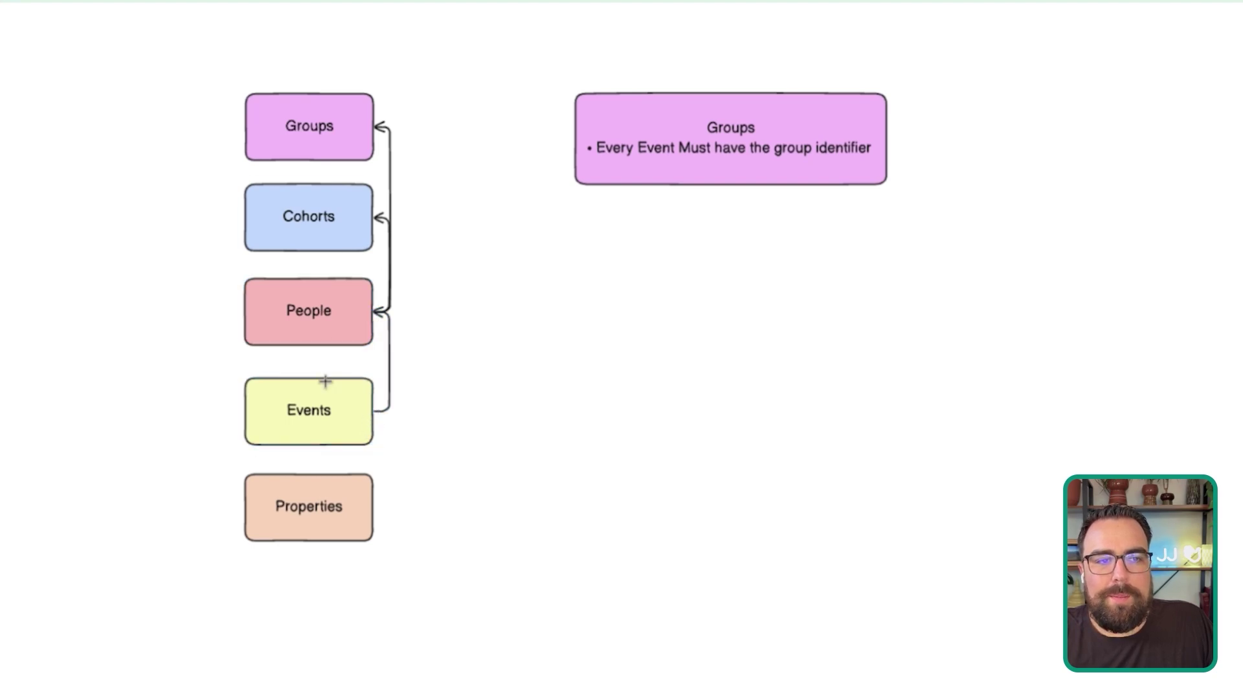
pyautogui.moveTo(327, 485)
pyautogui.mouseDown()
pyautogui.moveTo(367, 516)
pyautogui.moveTo(364, 487)
pyautogui.mouseUp()
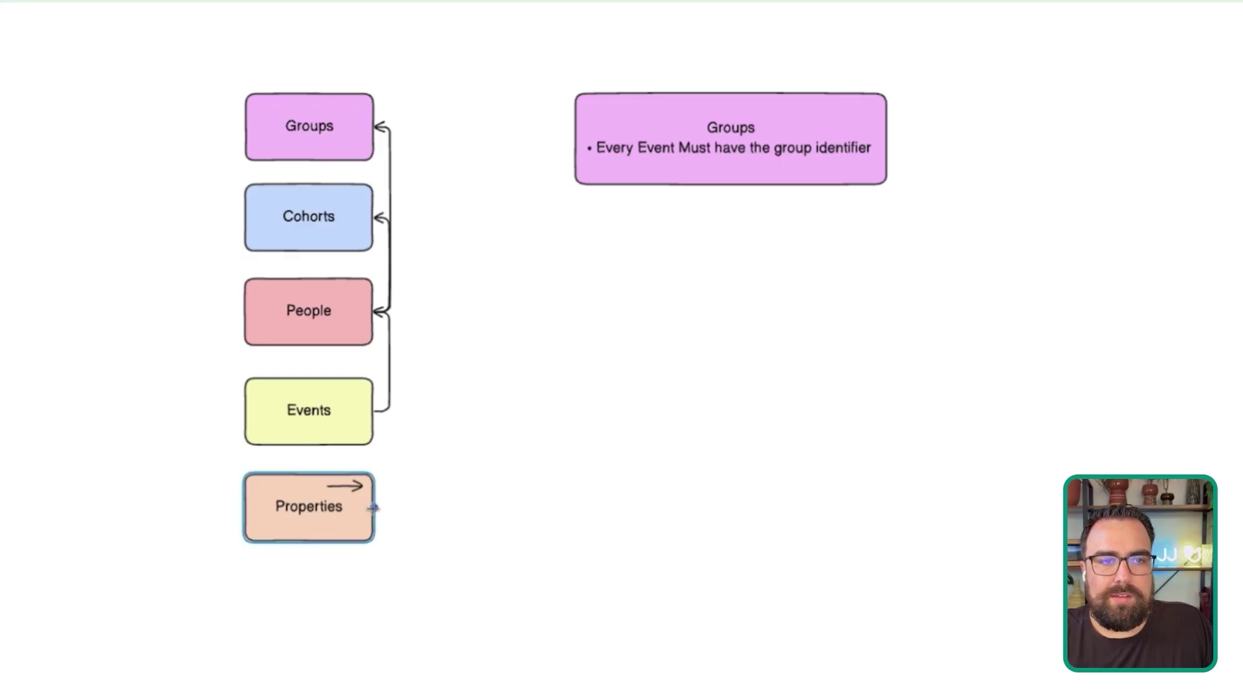
pyautogui.moveTo(375, 508)
pyautogui.mouseDown()
pyautogui.moveTo(354, 414)
pyautogui.moveTo(379, 412)
pyautogui.mouseUp()
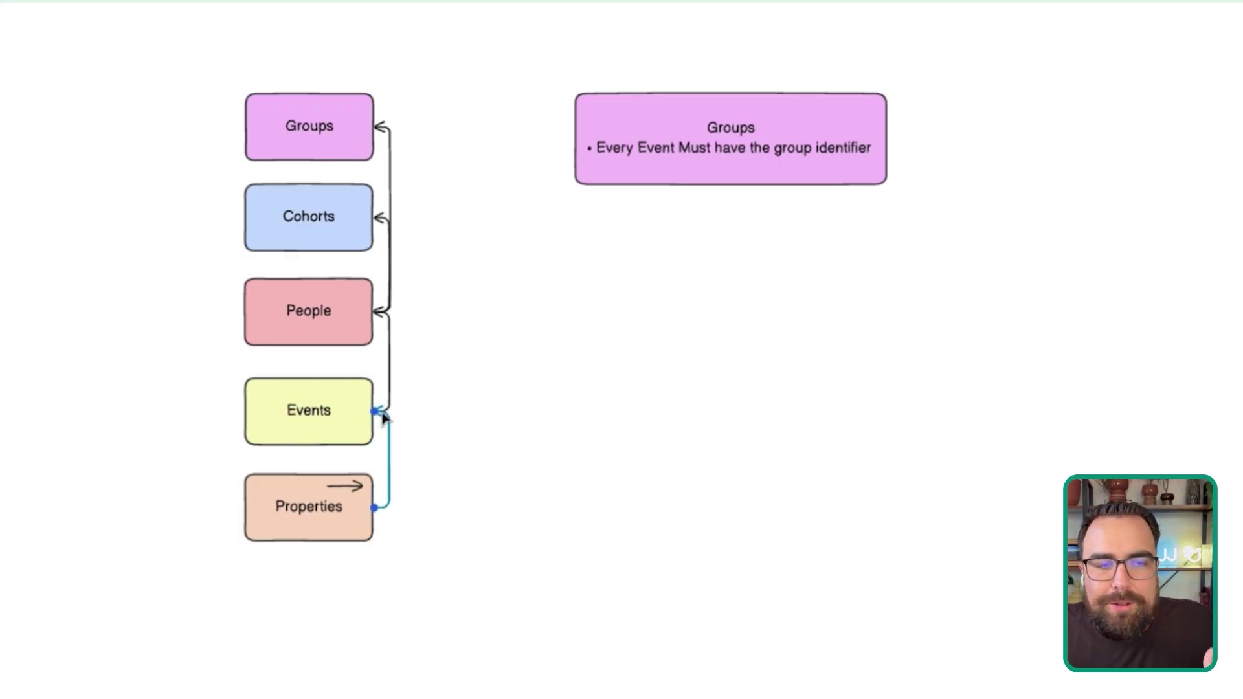